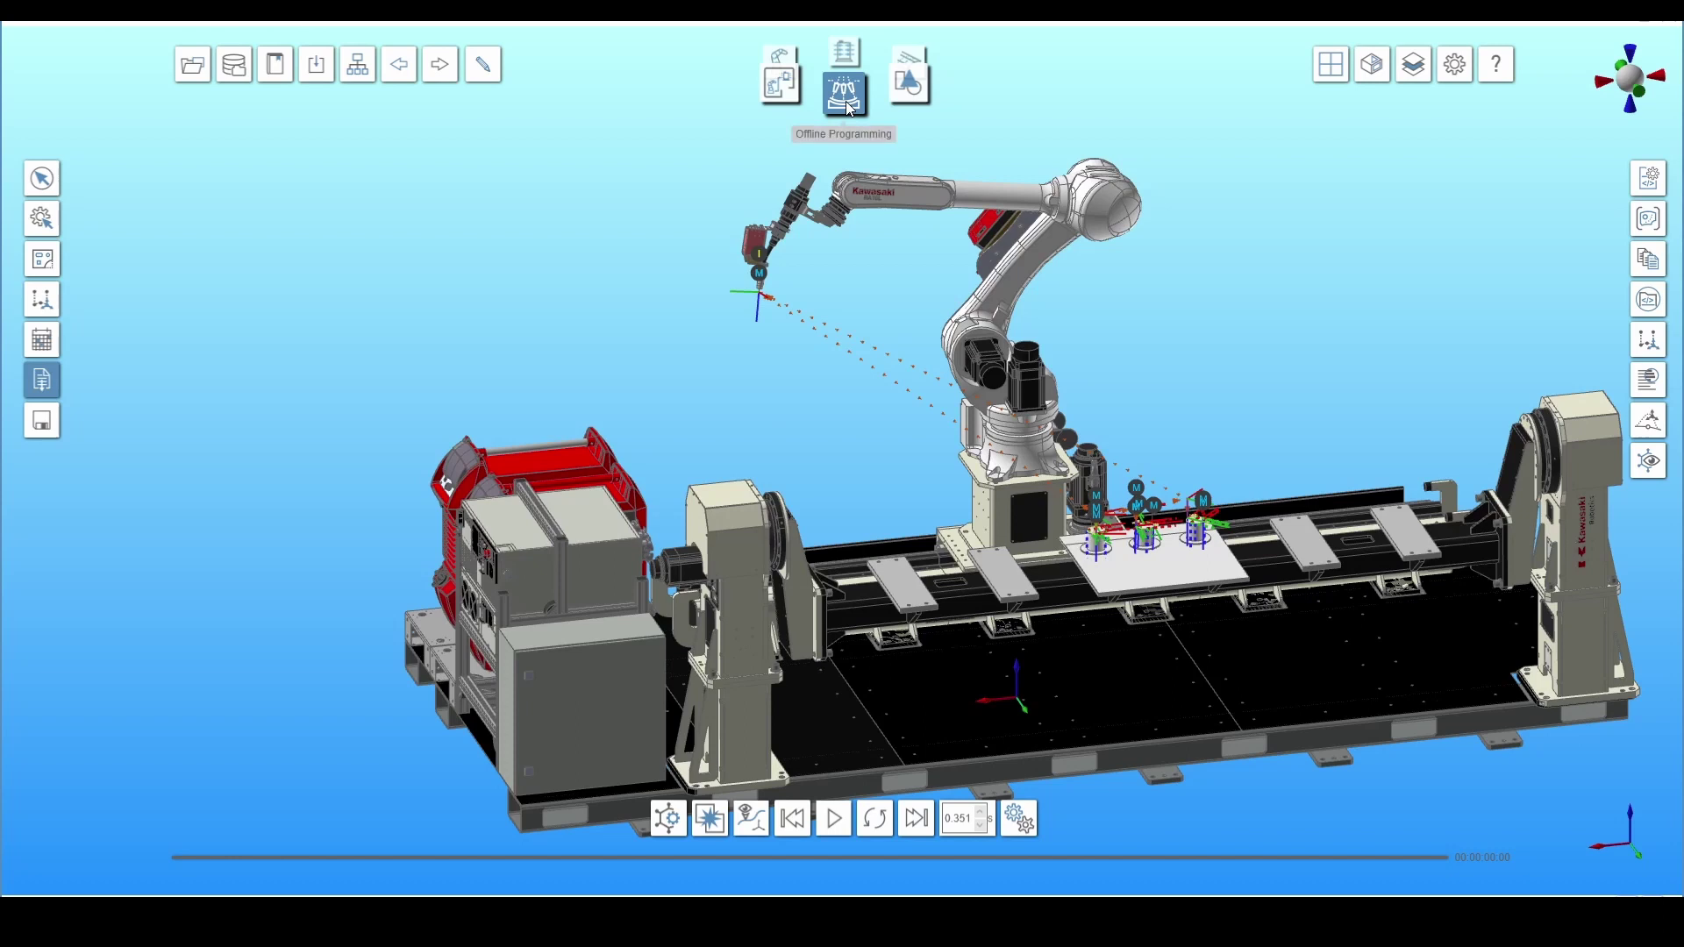
Open the Programs panel showing controller E01, output directory C:\temp and PRG2.
{"action": "left_click", "coordinate": [1638, 267]}
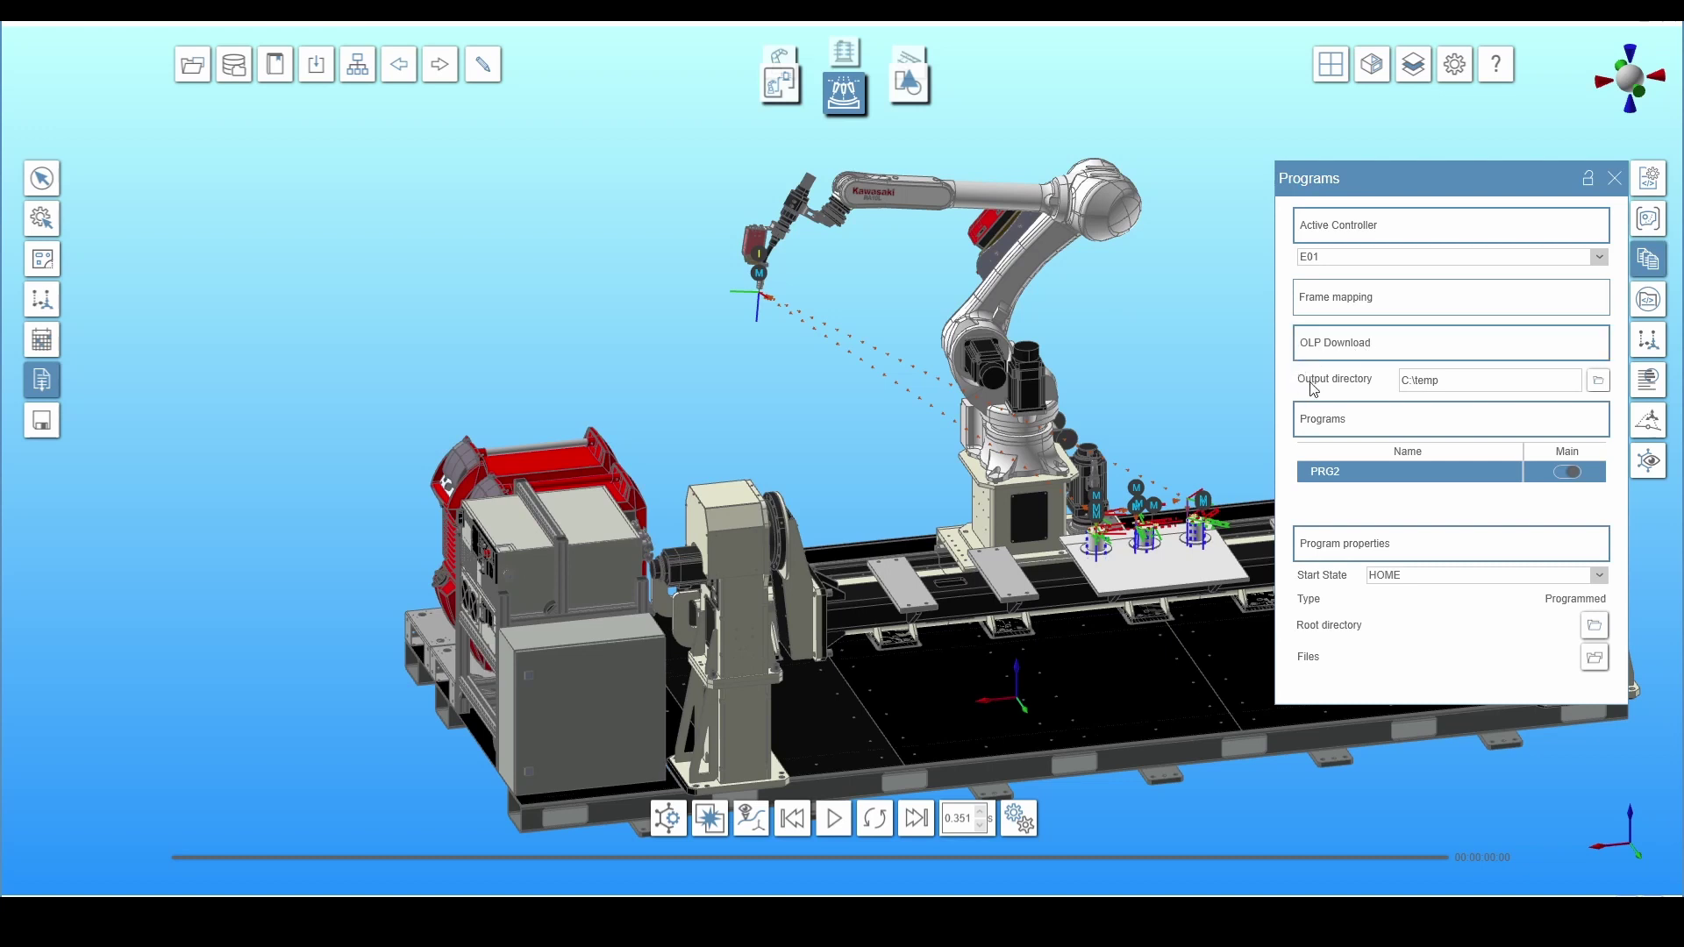
Download PRG2 to C:\temp\PRG2.pg and select it in the e-con_arc-33300Z4X konf folder.
{"action": "left_click", "coordinate": [1207, 362]}
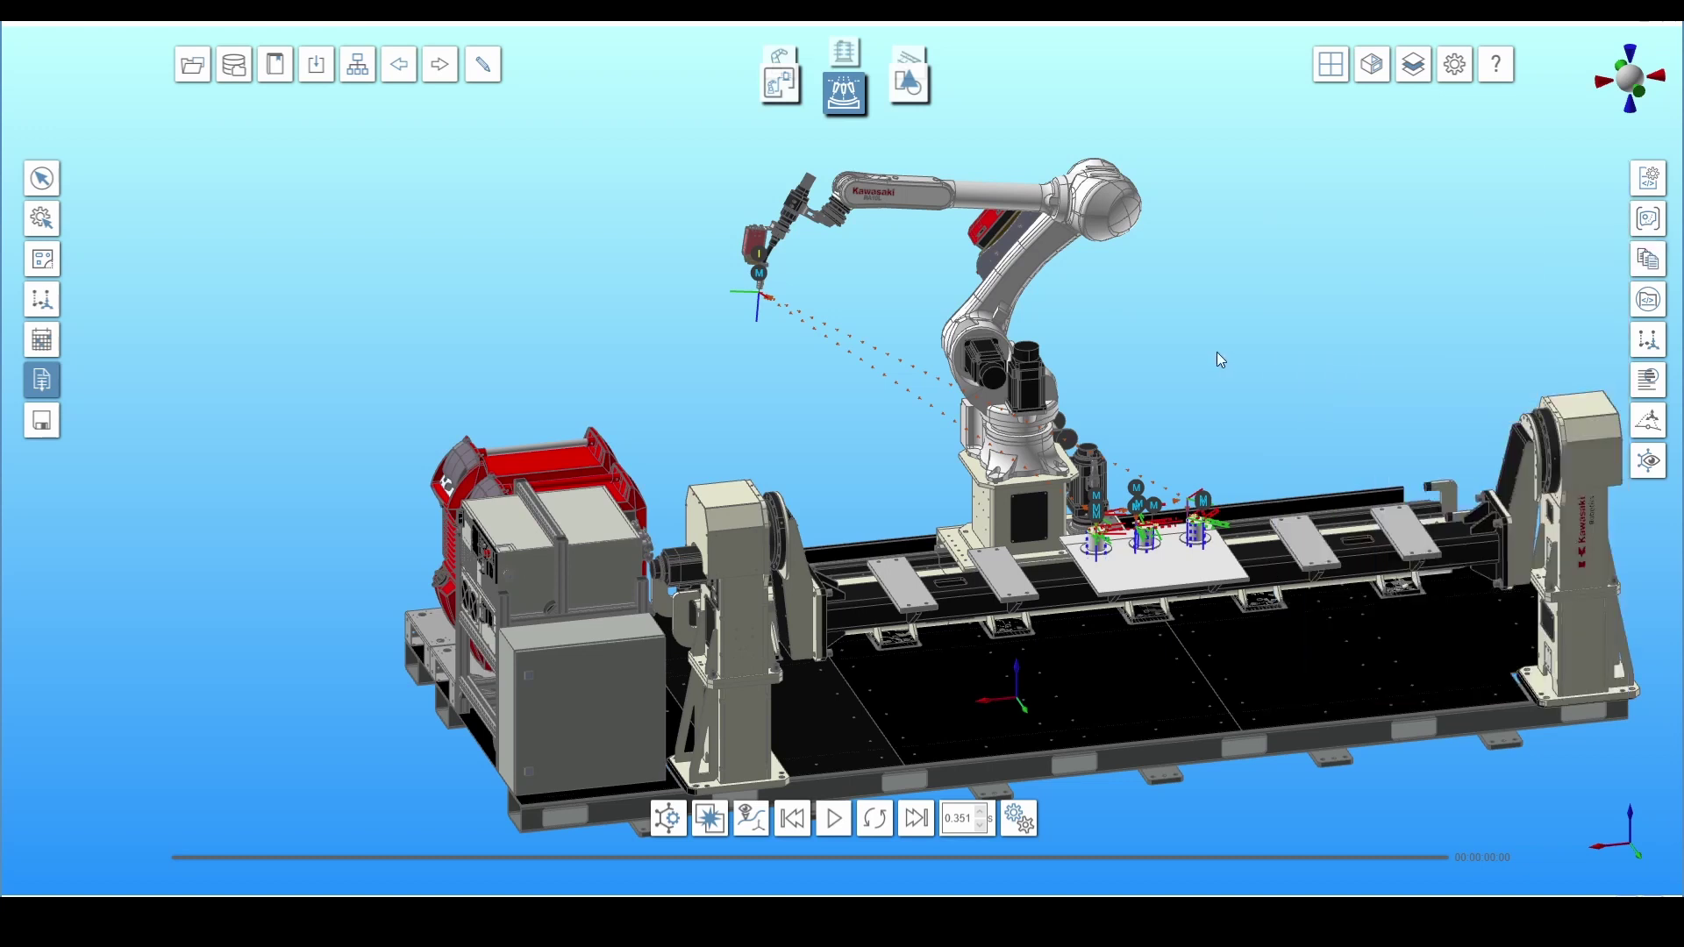
{"action": "left_click", "coordinate": [40, 382]}
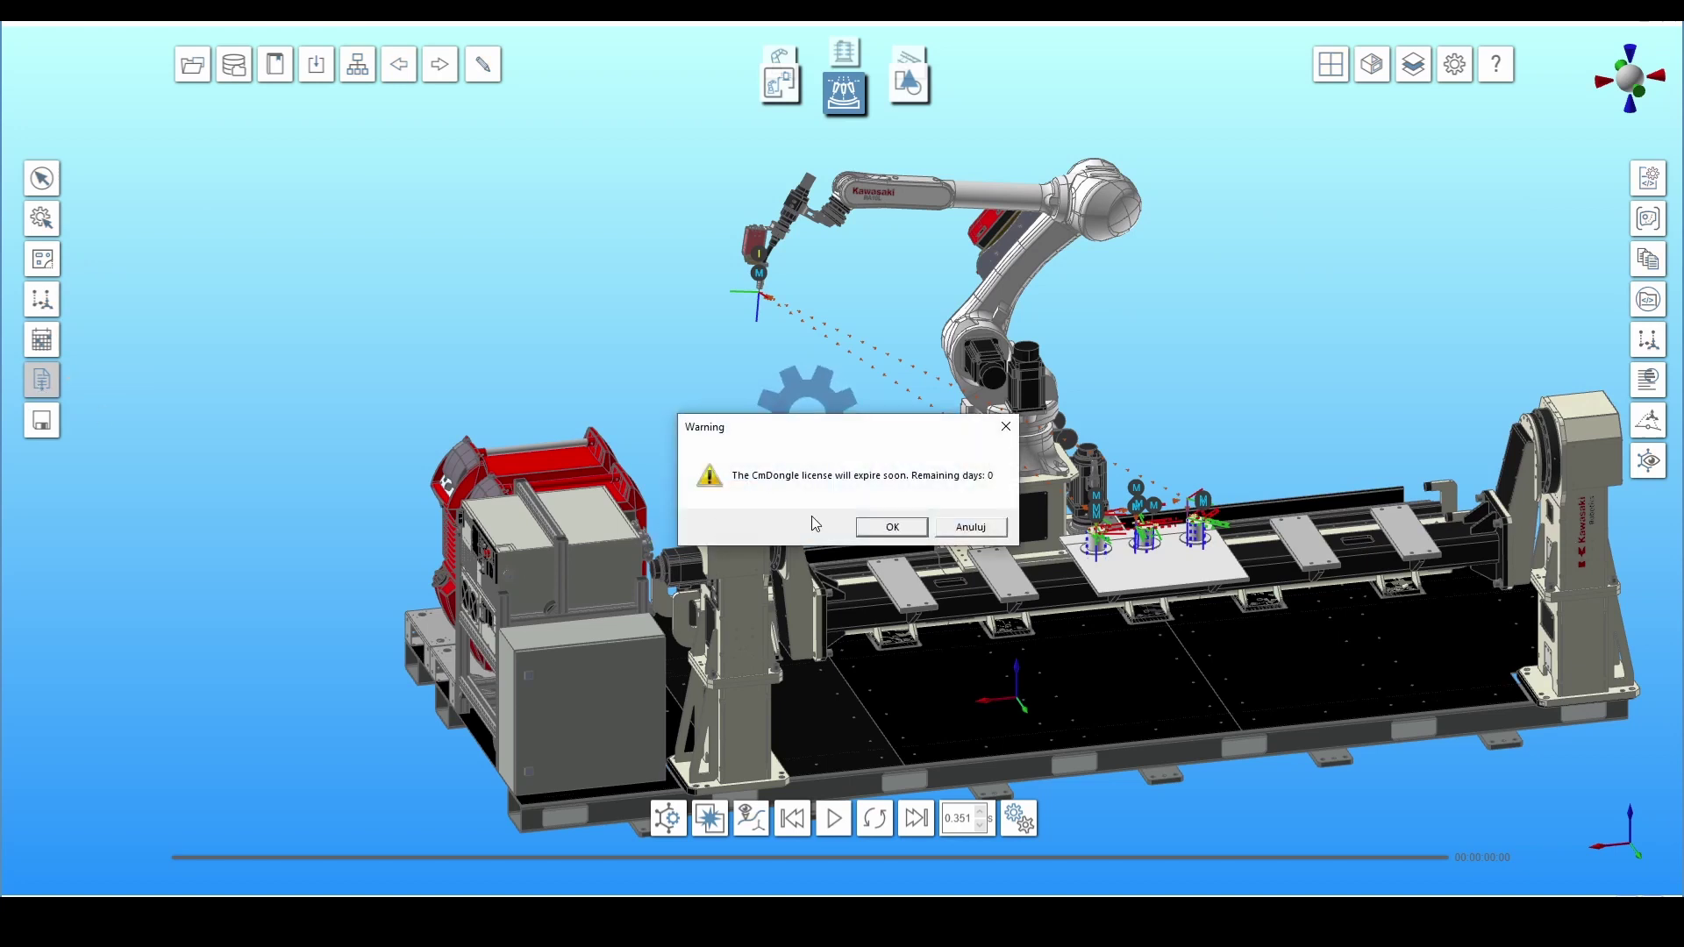
{"action": "left_click", "coordinate": [893, 528]}
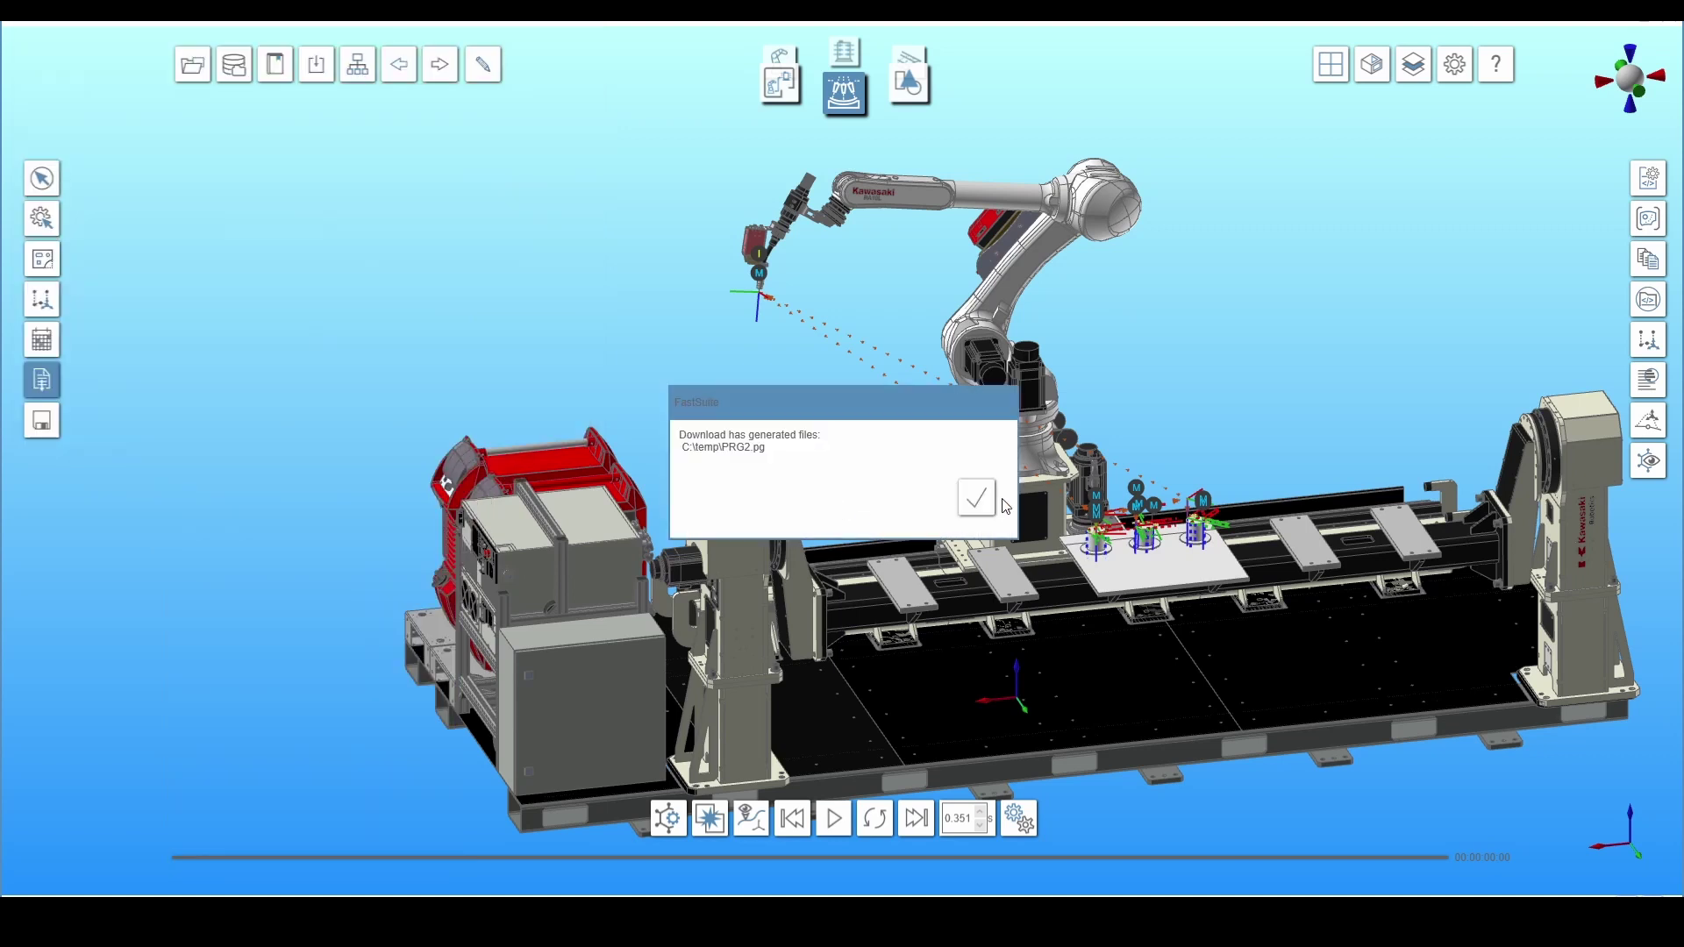
{"action": "left_click", "coordinate": [977, 502]}
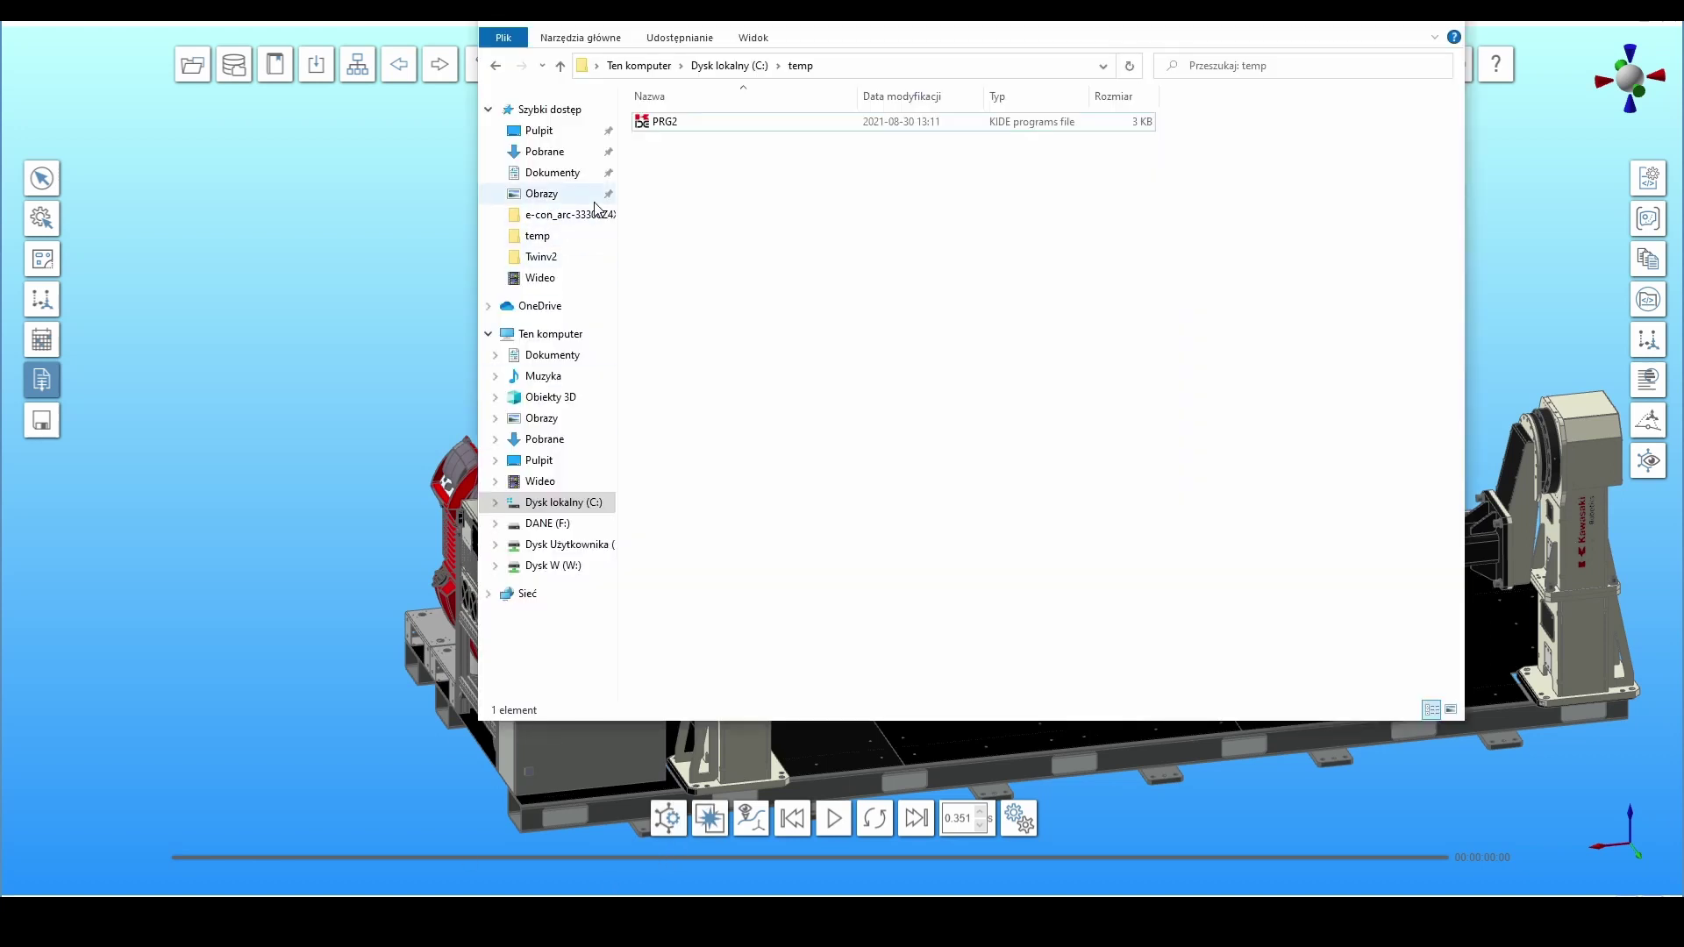
{"action": "left_click", "coordinate": [498, 67]}
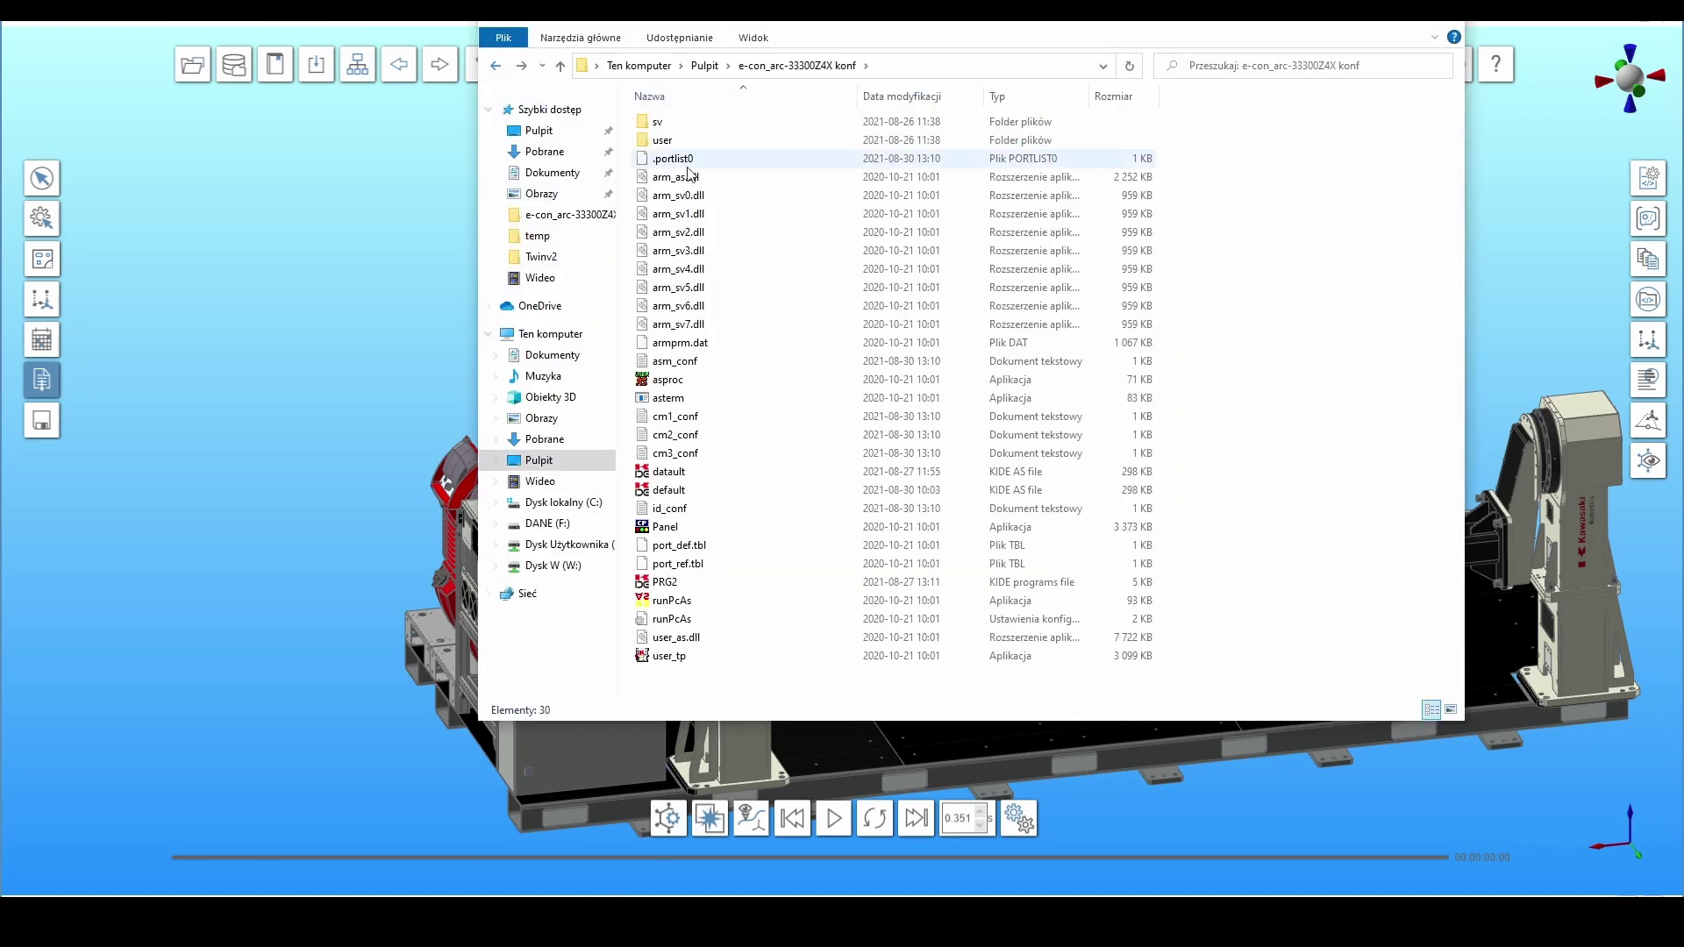
{"action": "left_click", "coordinate": [677, 586]}
Open PRG2 in KIDE, view its AS source code and translation points, then close KIDE.
{"action": "double_click", "coordinate": [674, 588]}
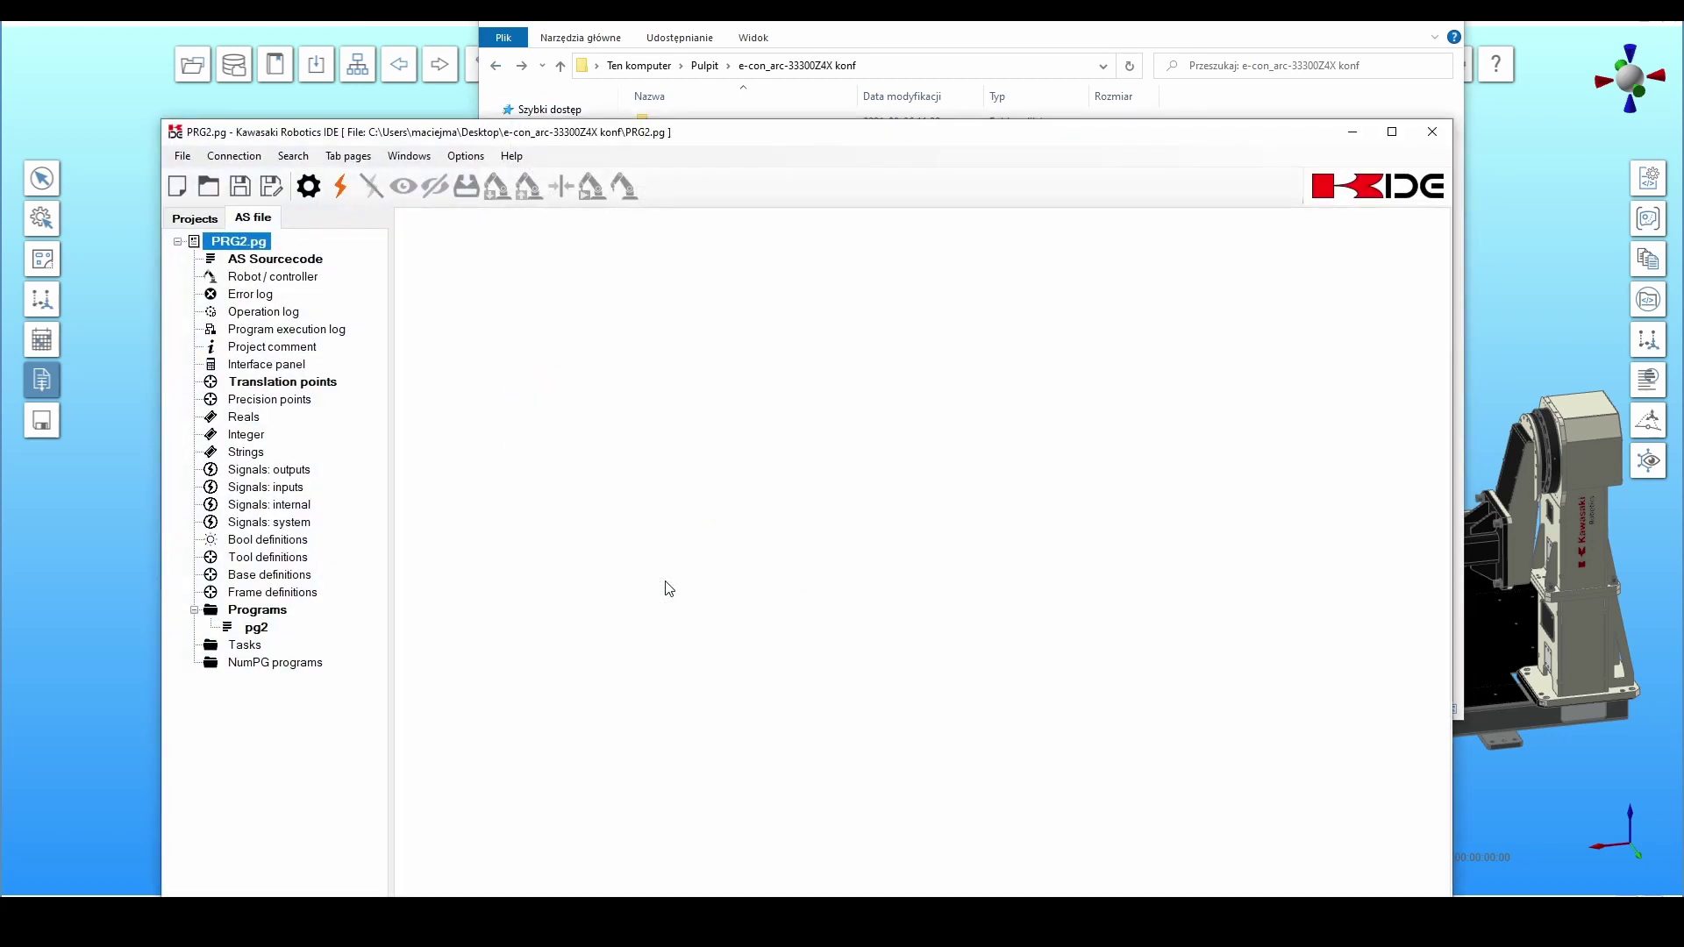
{"action": "left_click_drag", "start_coordinate": [723, 135], "coordinate": [741, 43]}
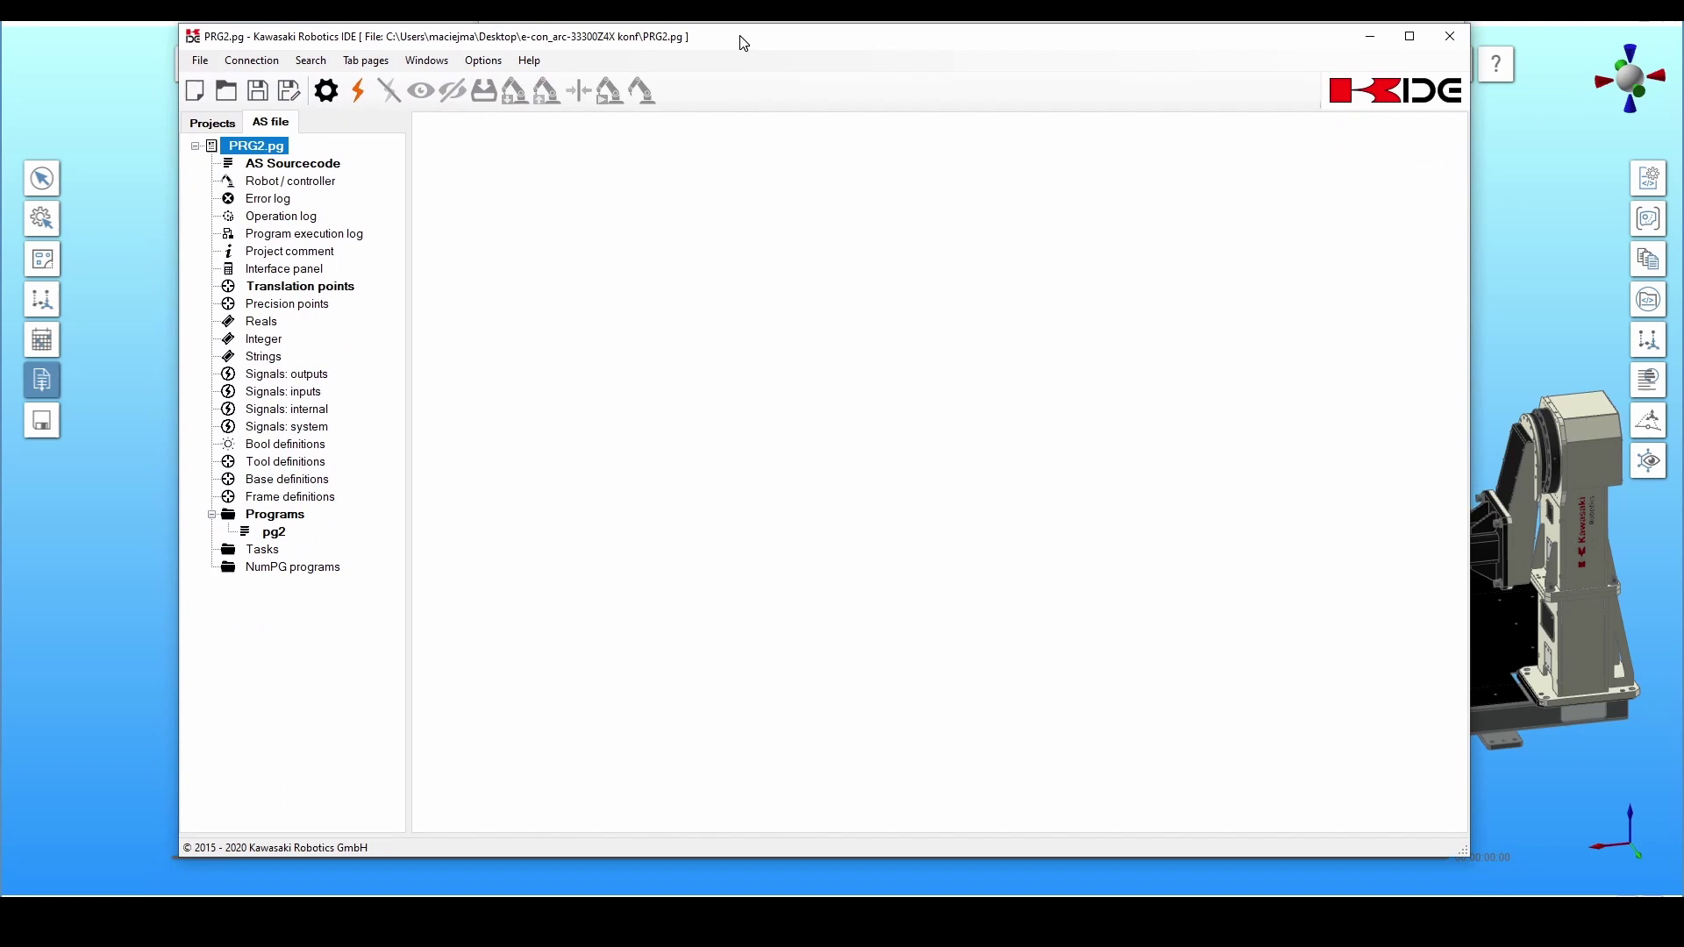
{"action": "double_click", "coordinate": [300, 165]}
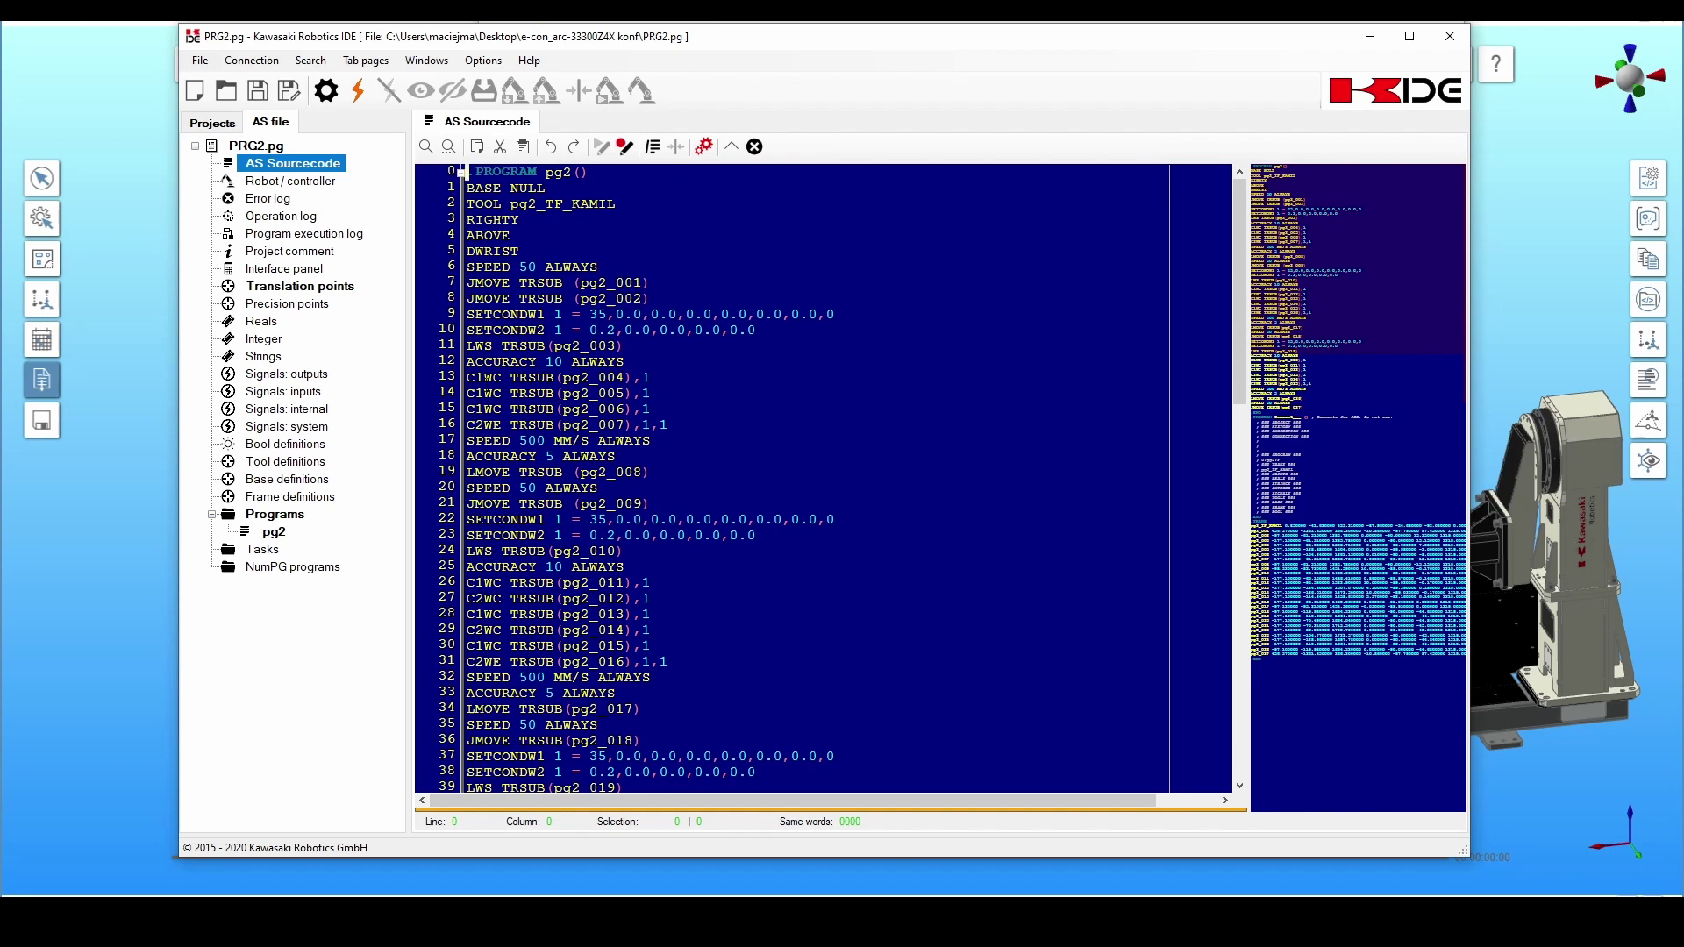
{"action": "double_click", "coordinate": [293, 286]}
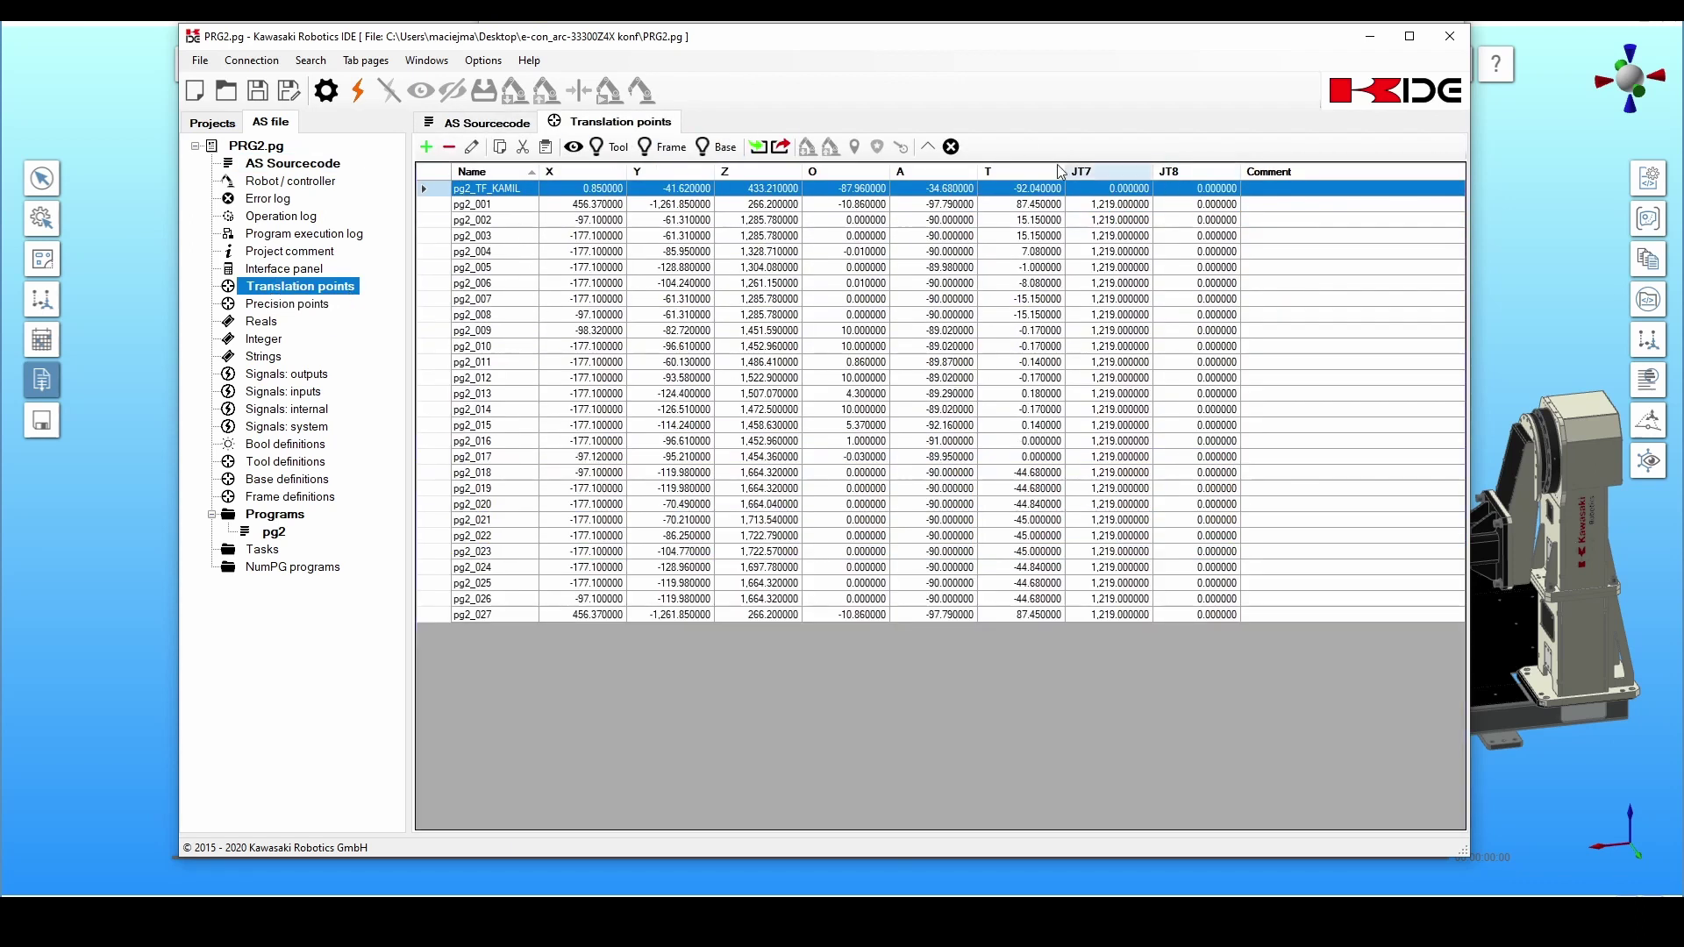
{"action": "left_click", "coordinate": [1450, 37]}
Close Explorer and open the pendant's Aux Save/Load Load screen listing PRG2.pg.
{"action": "left_click", "coordinate": [1369, 25]}
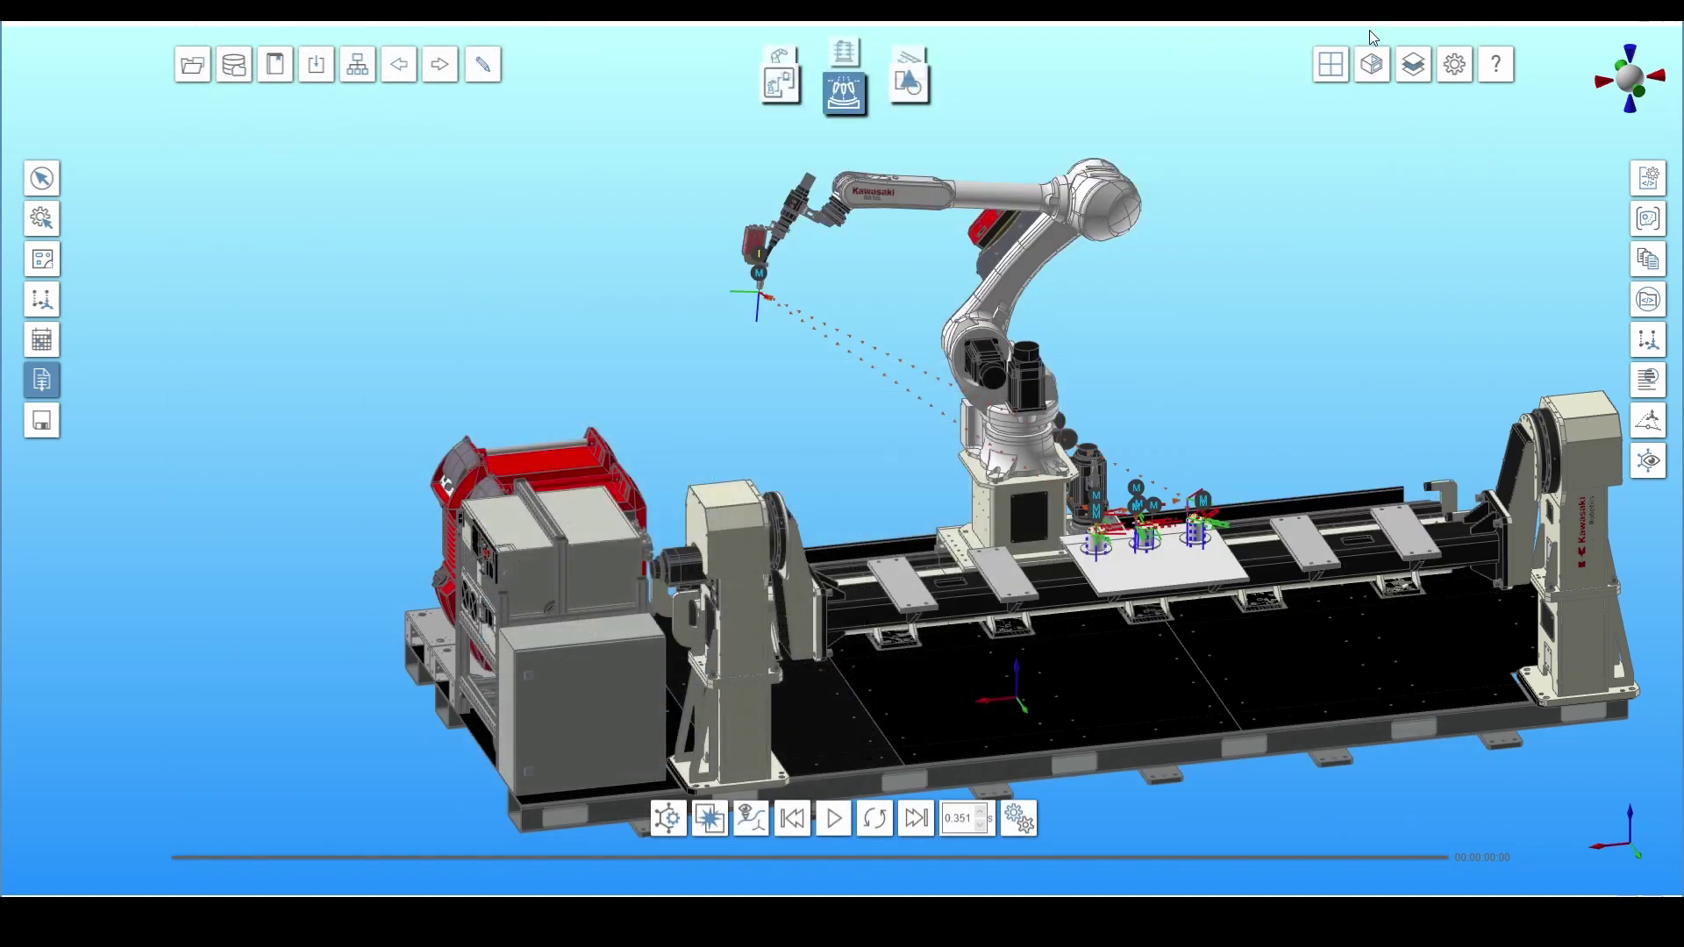
{"action": "left_click", "coordinate": [710, 818]}
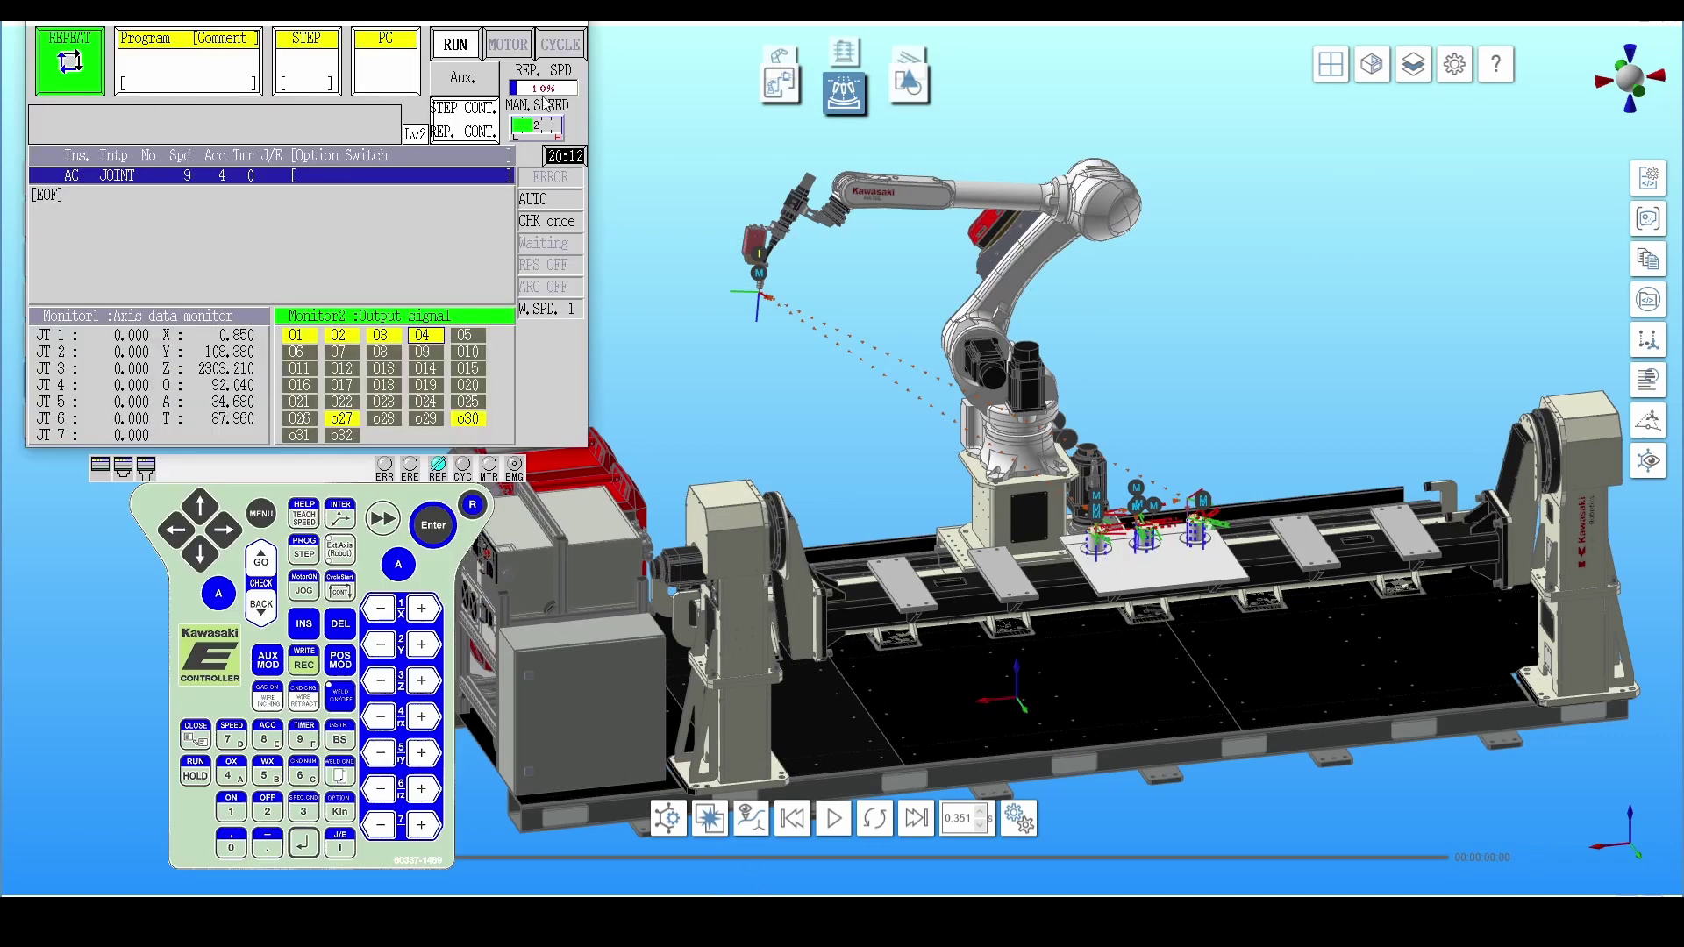
{"action": "left_click", "coordinate": [463, 79]}
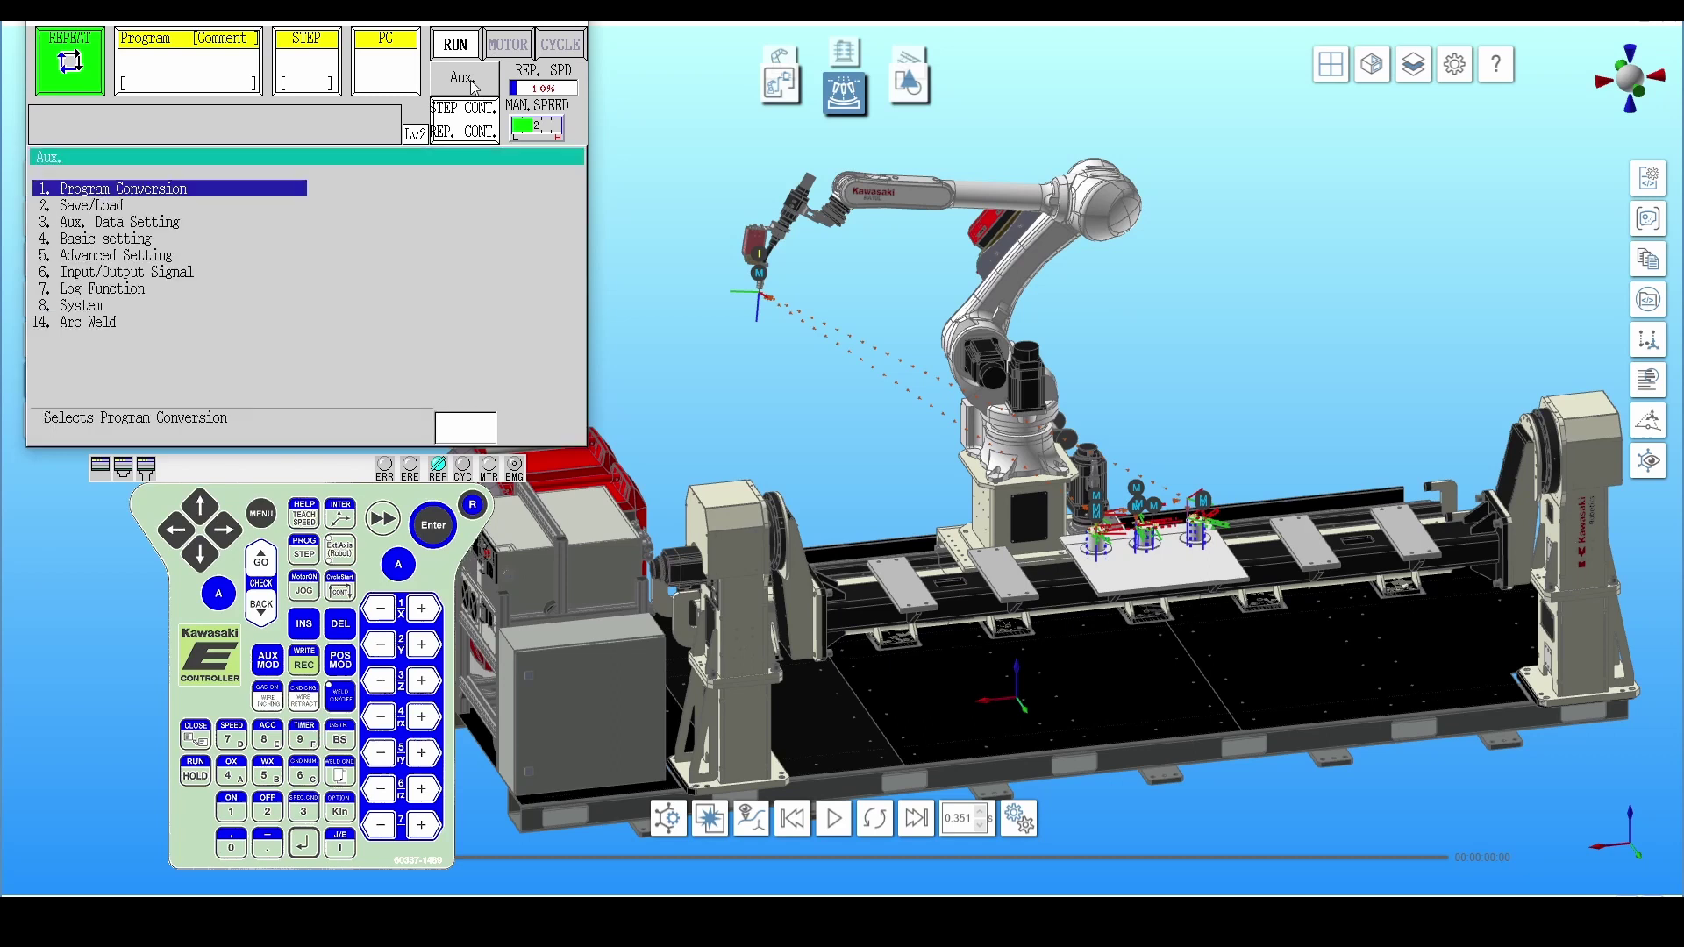
{"action": "double_click", "coordinate": [107, 212]}
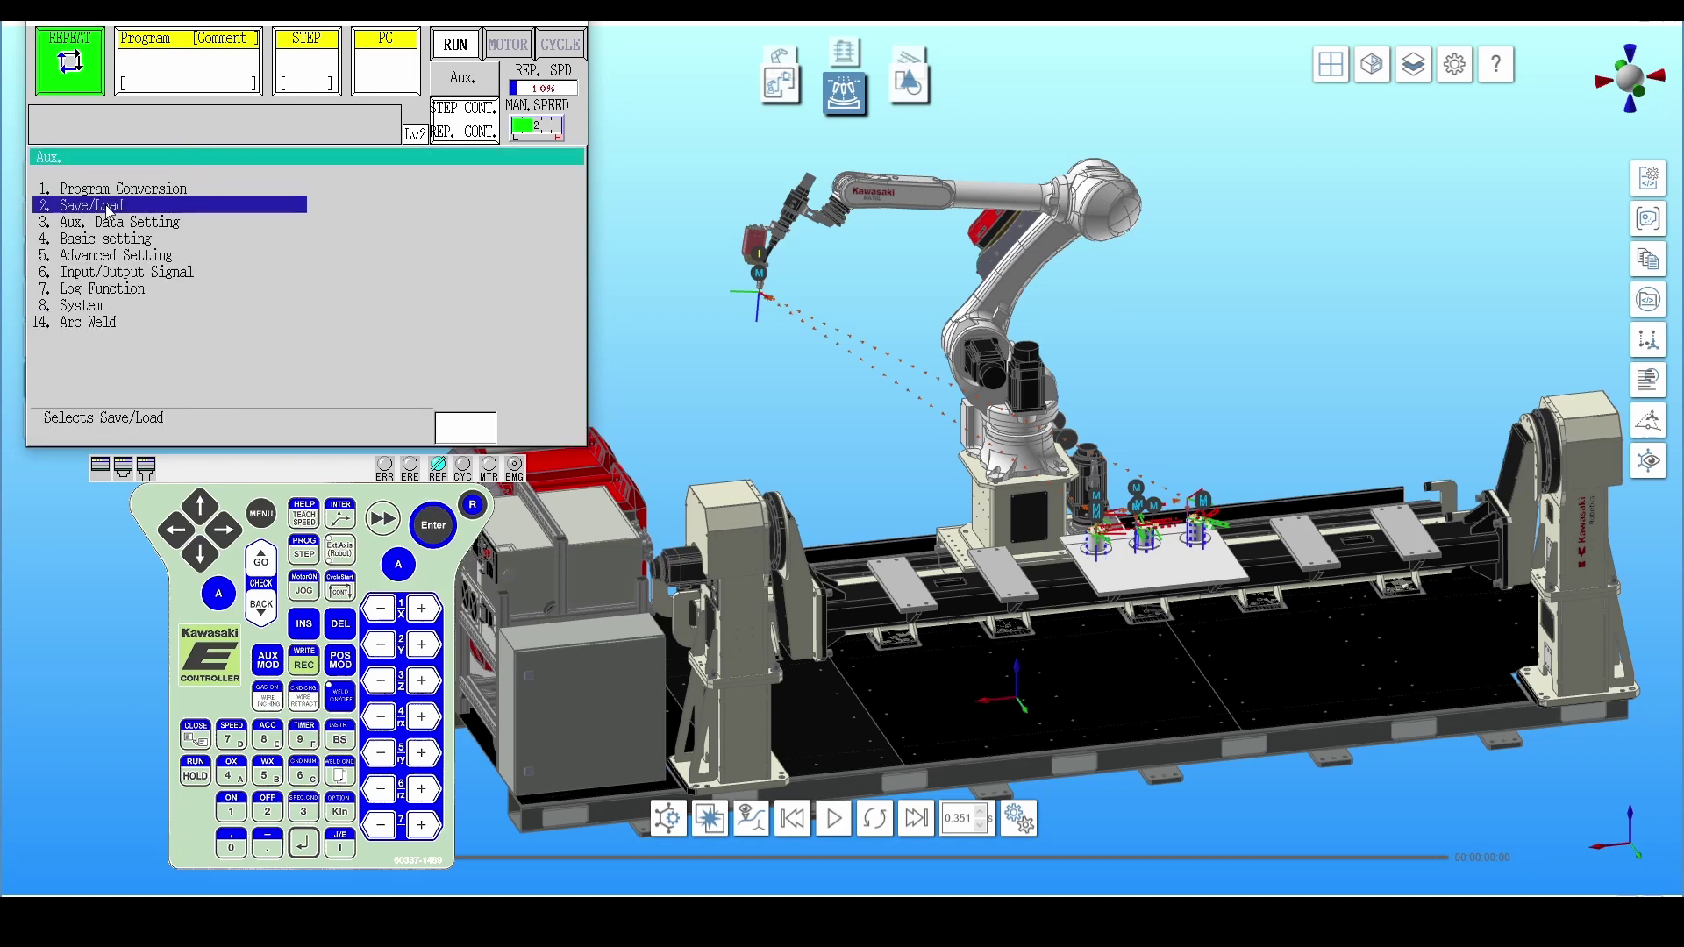
{"action": "double_click", "coordinate": [76, 206]}
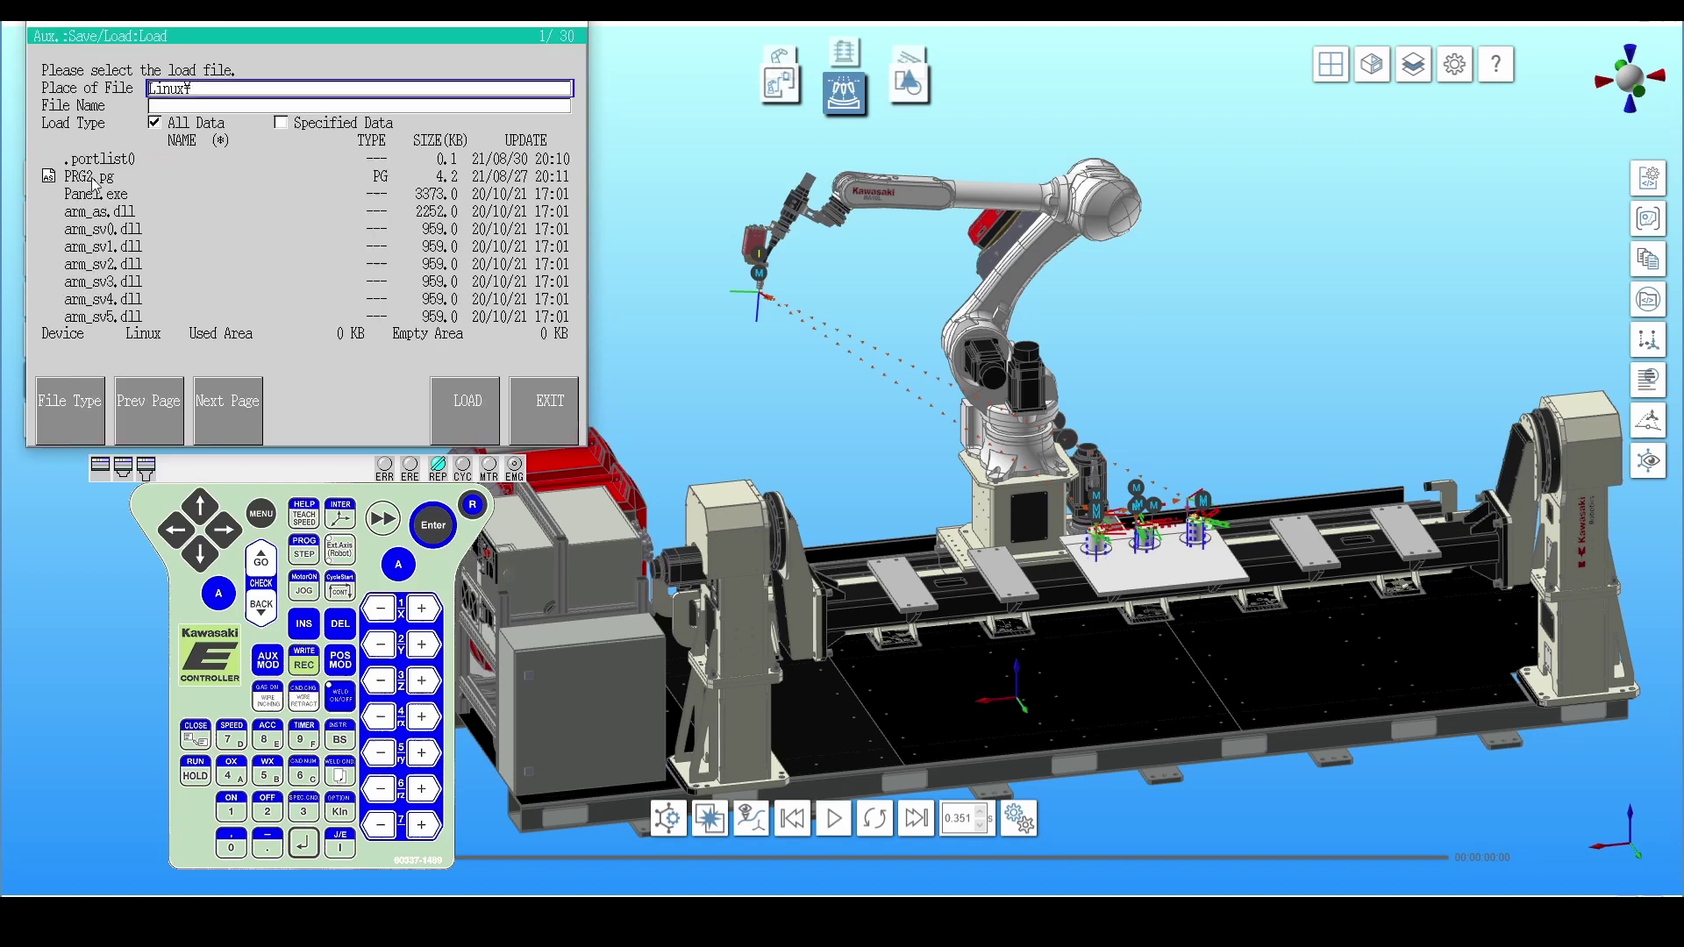
Load PRG2.pg into the virtual controller, confirm with Yes, and exit to Save/Load.
{"action": "left_click", "coordinate": [92, 184]}
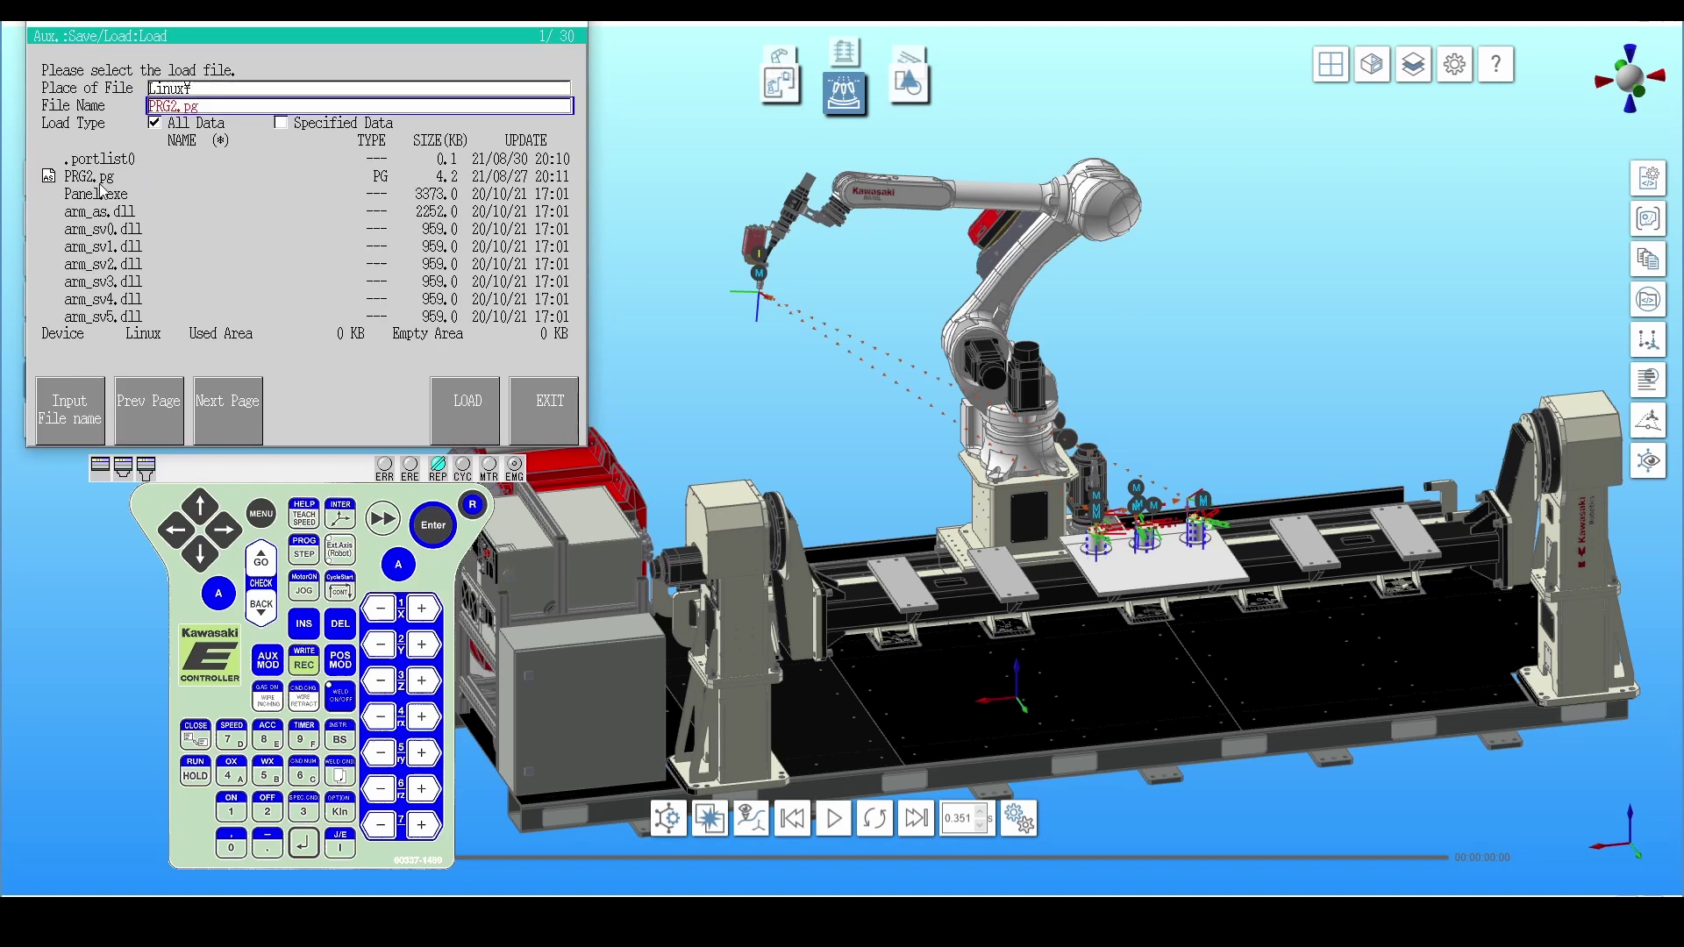
{"action": "left_click", "coordinate": [459, 414]}
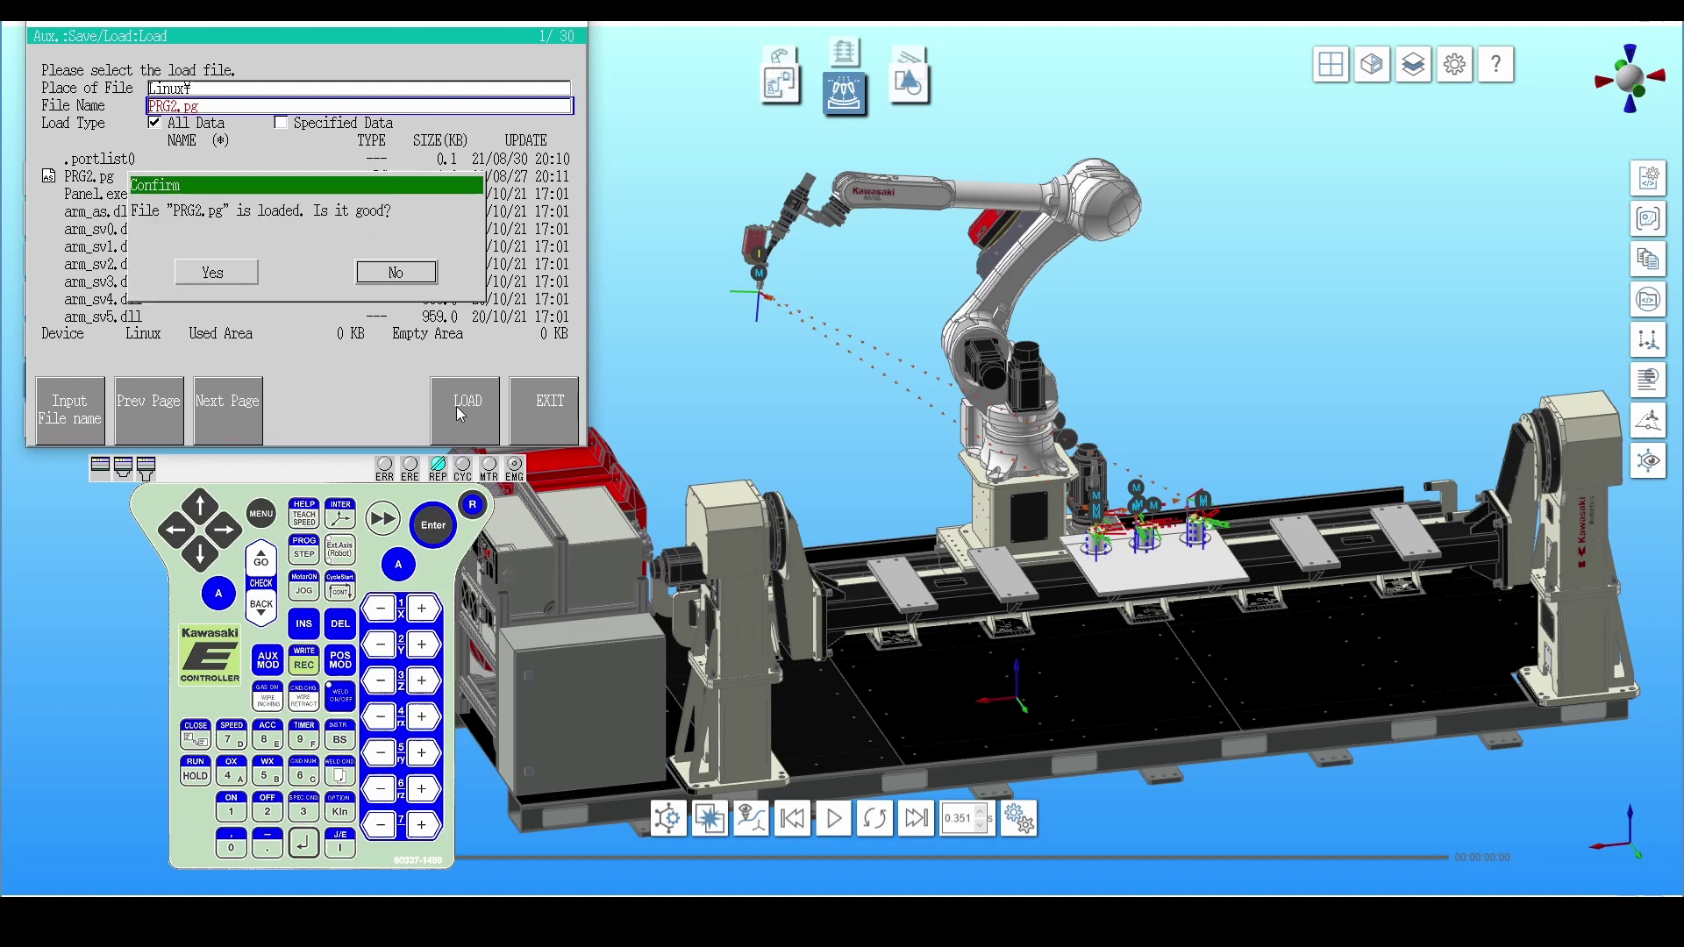
{"action": "left_click", "coordinate": [215, 271]}
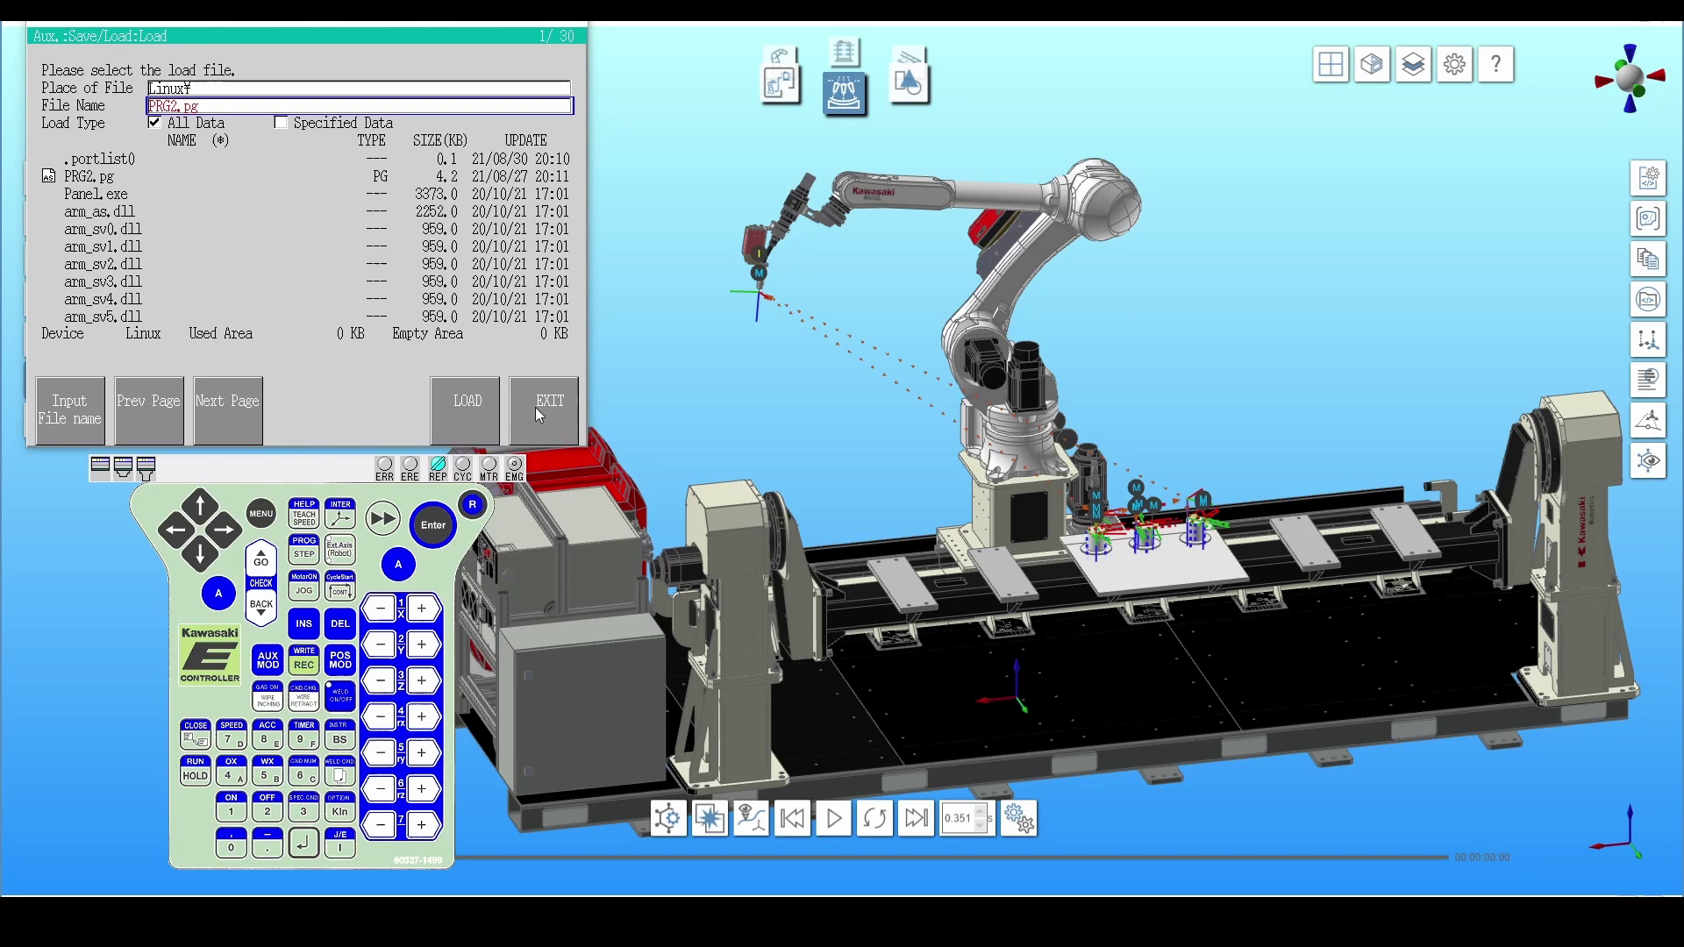
{"action": "left_click", "coordinate": [537, 416]}
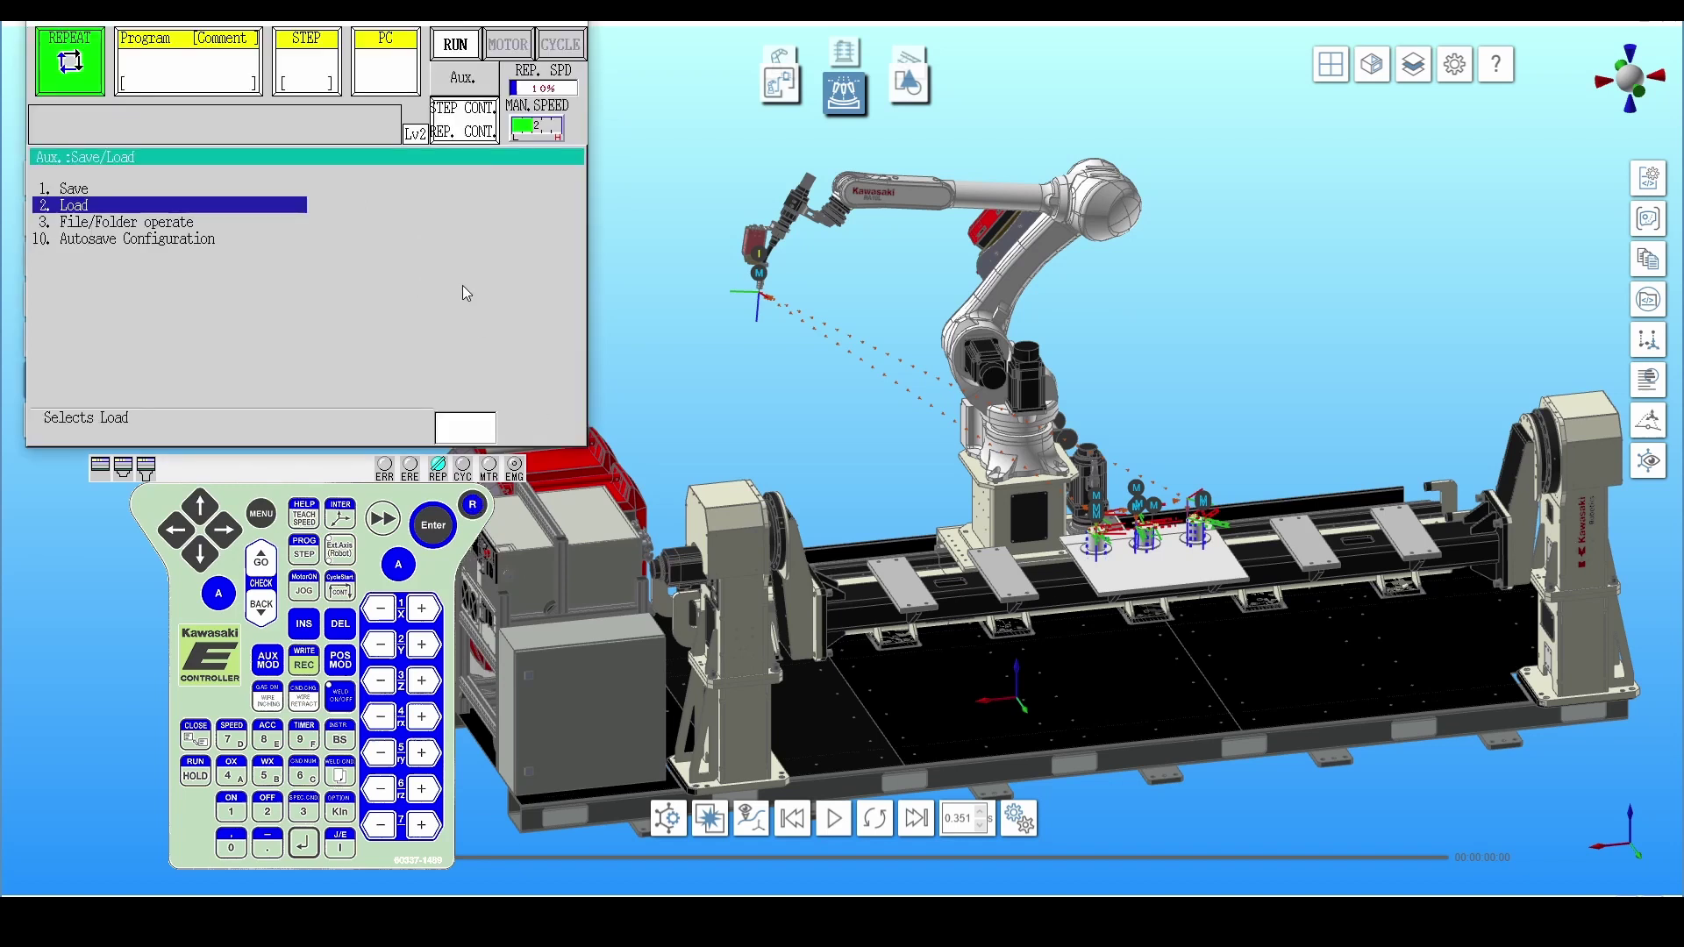
Choose program 2 (51 steps) from the controller directory as the current program.
{"action": "left_click", "coordinate": [226, 81]}
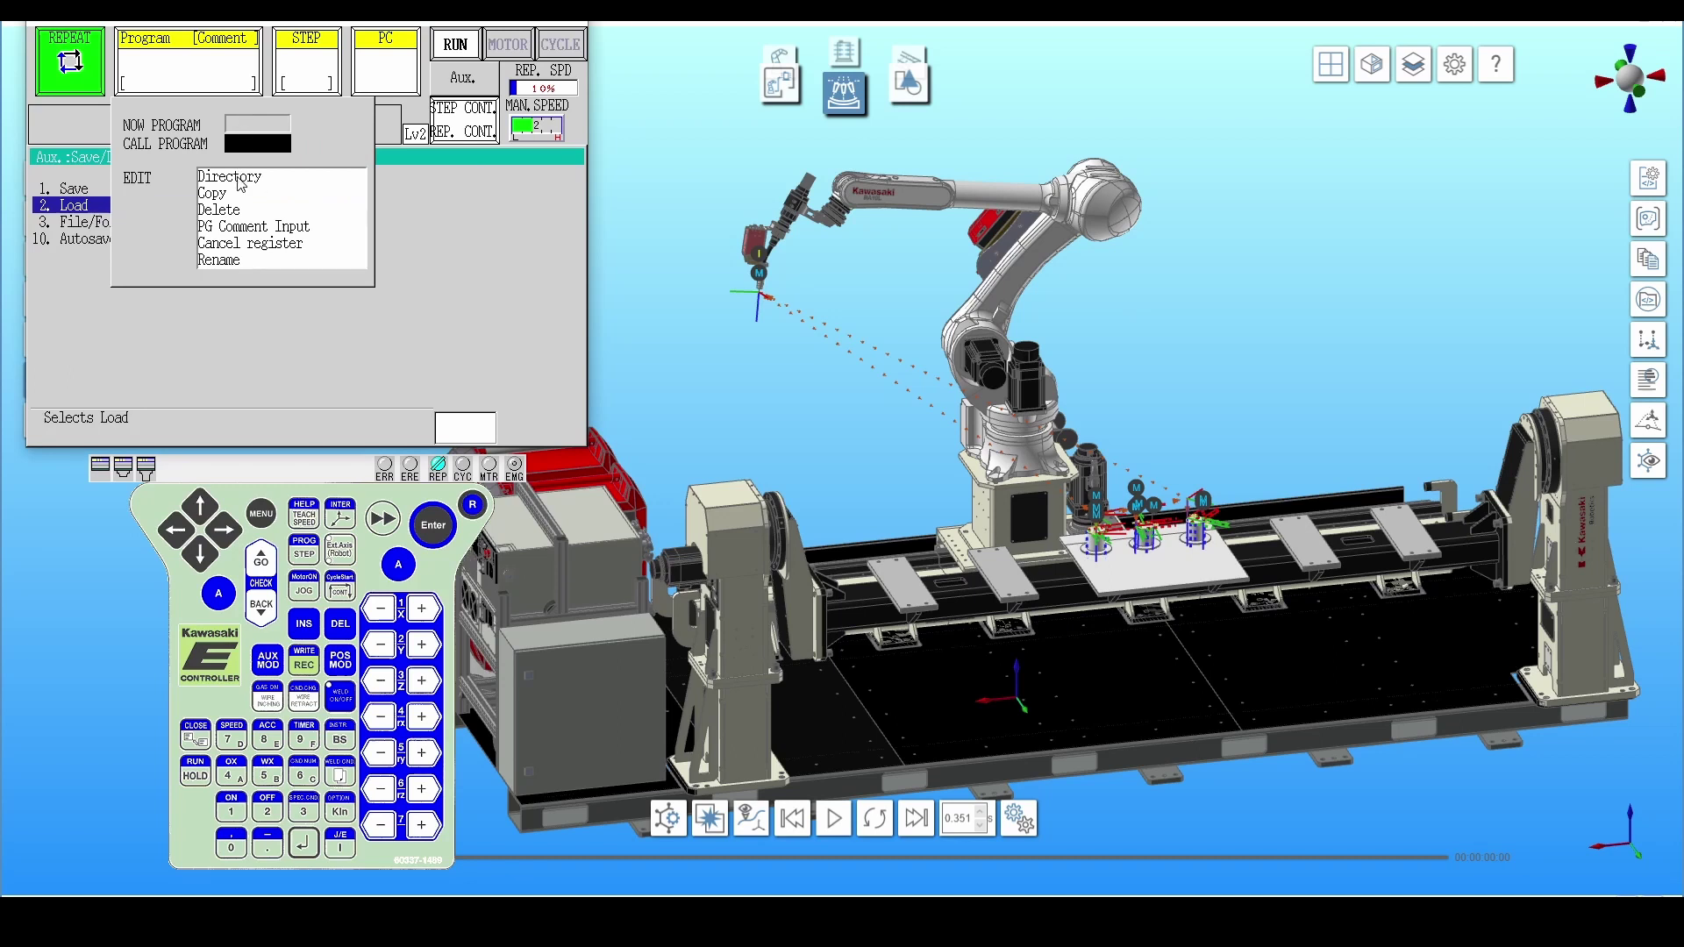
{"action": "left_click", "coordinate": [234, 177]}
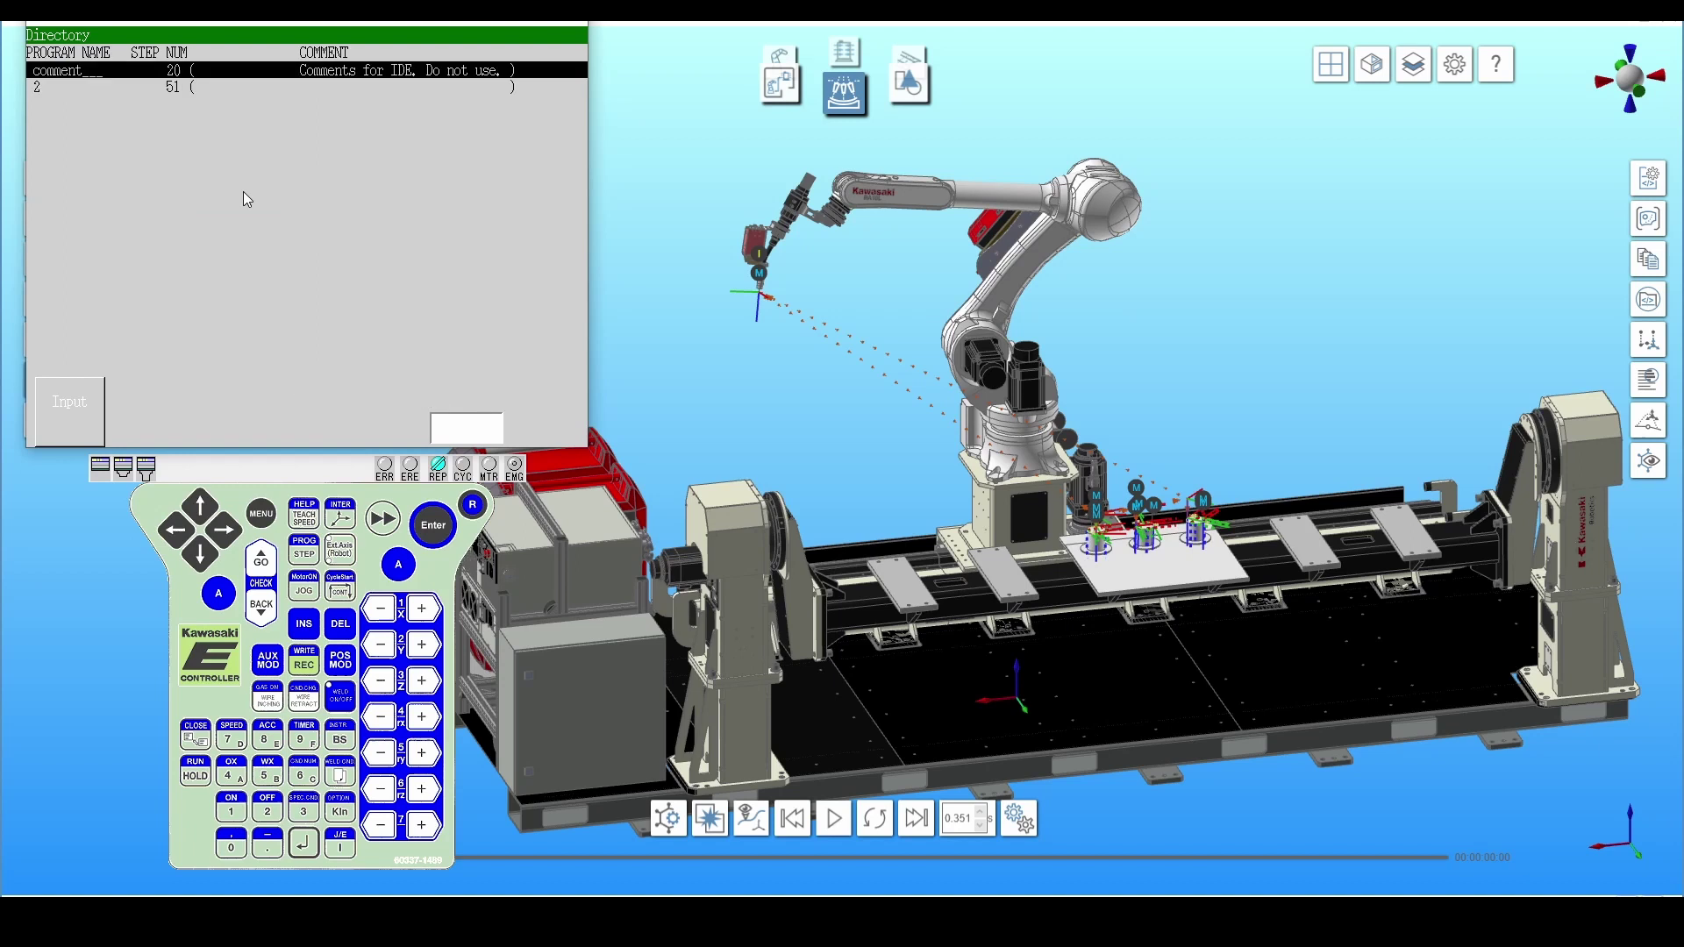
{"action": "left_click", "coordinate": [109, 88]}
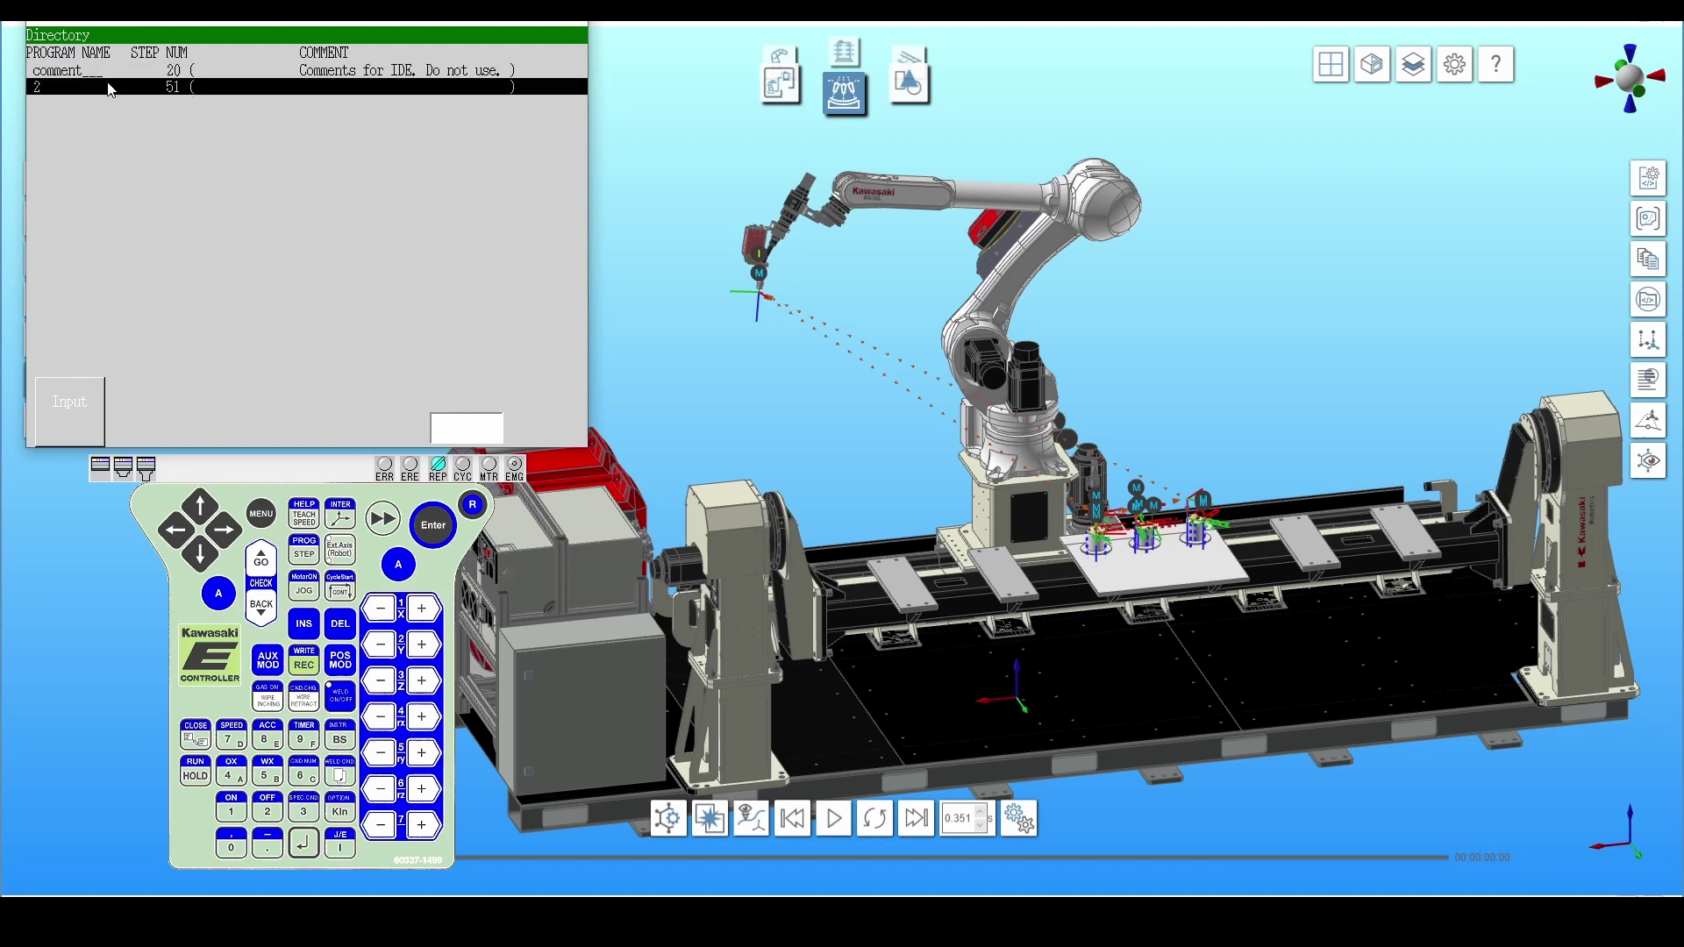
{"action": "left_click", "coordinate": [108, 86]}
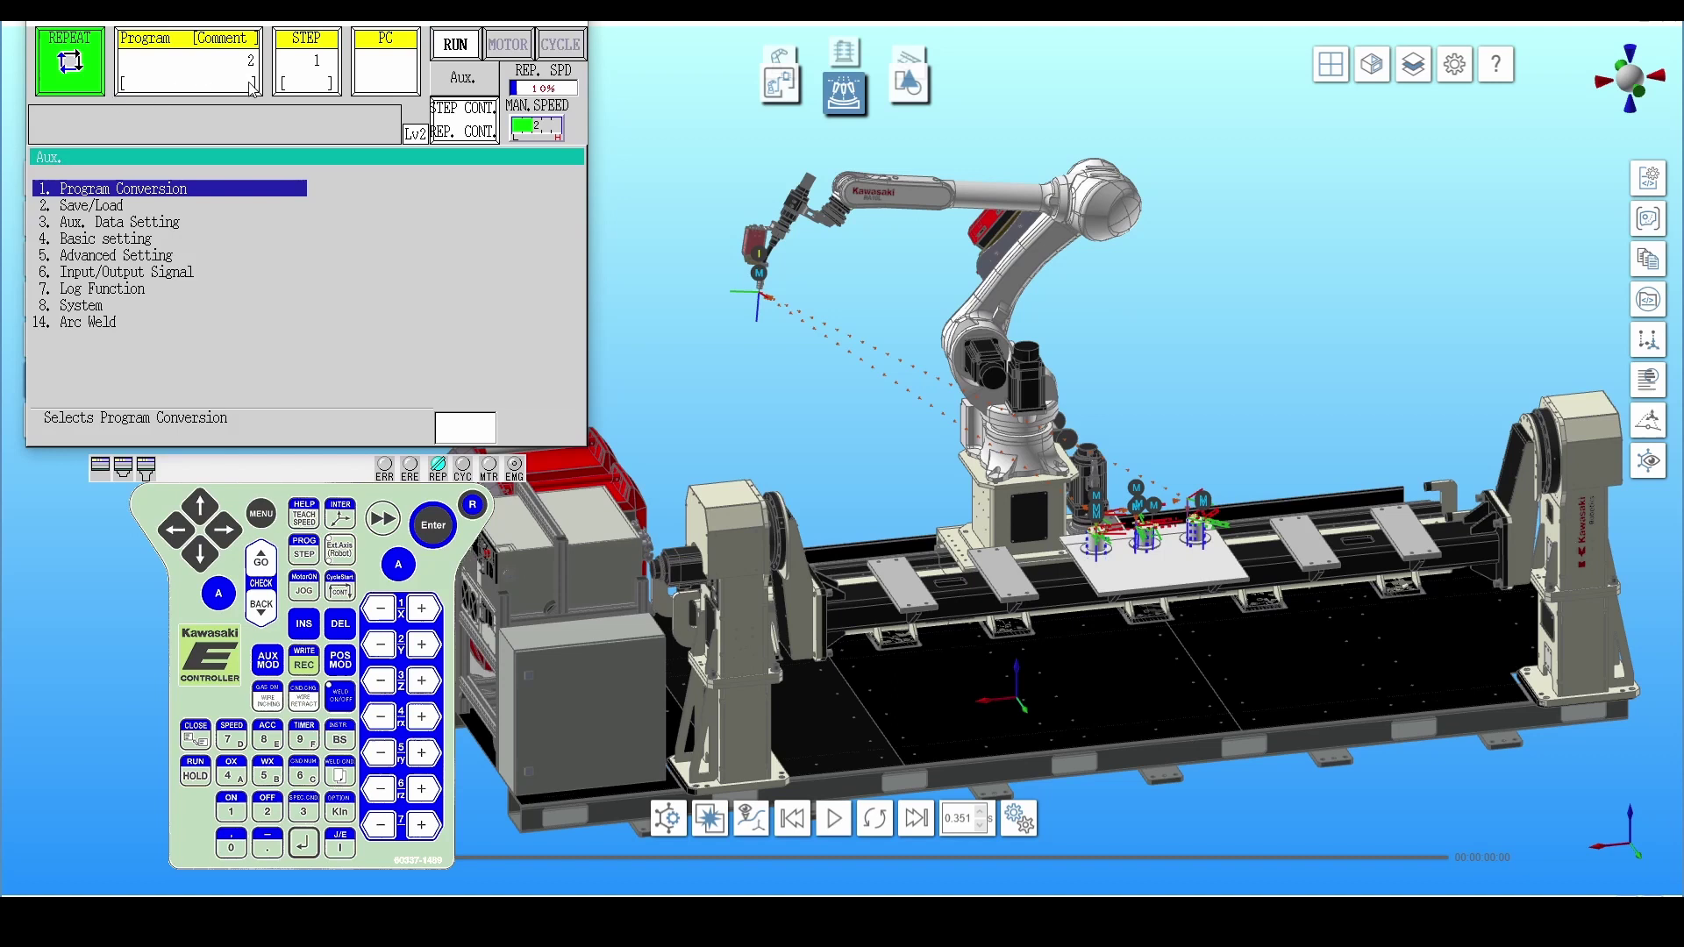
Display program 2's step listing, starting BASE NULL, TOOL pg2_tf_kamil, RIGHTY.
{"action": "left_click", "coordinate": [477, 505]}
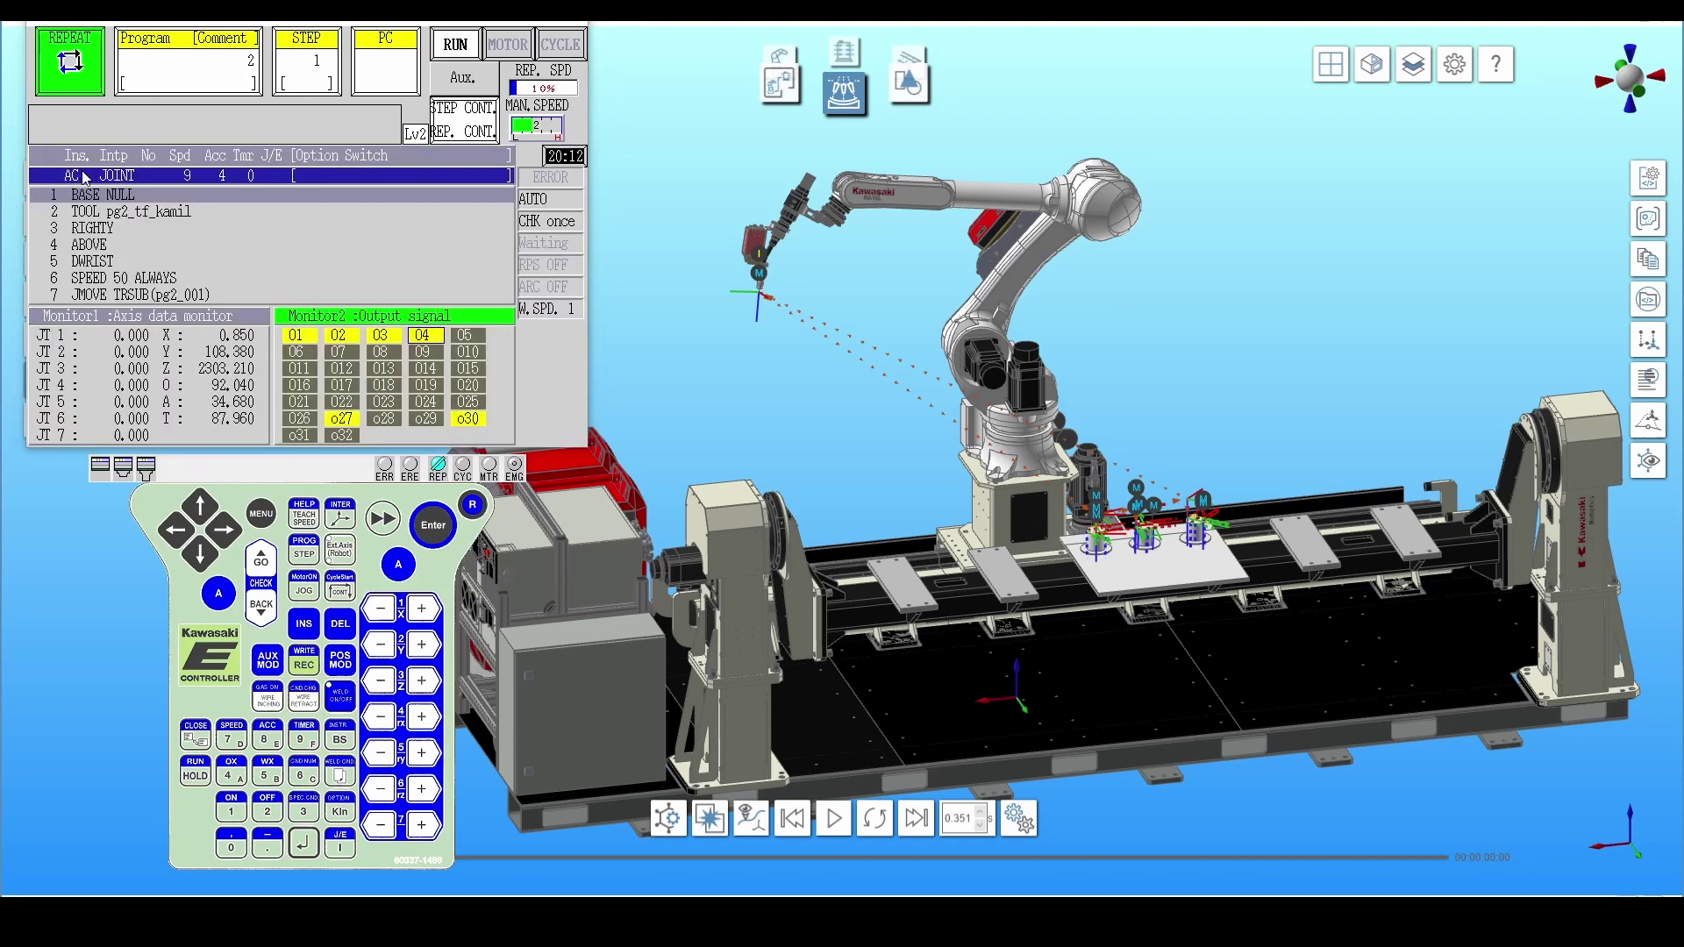